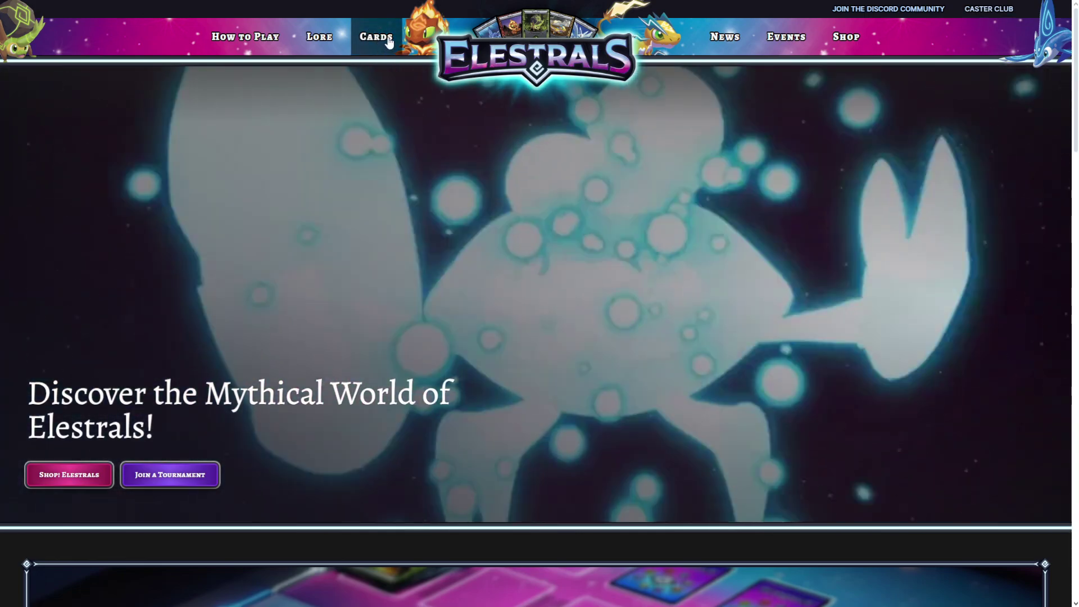
# Step: Open the Daybreak 1st Edition set from the Base Sets on the Elestrals cards page
pyautogui.click(387, 41)
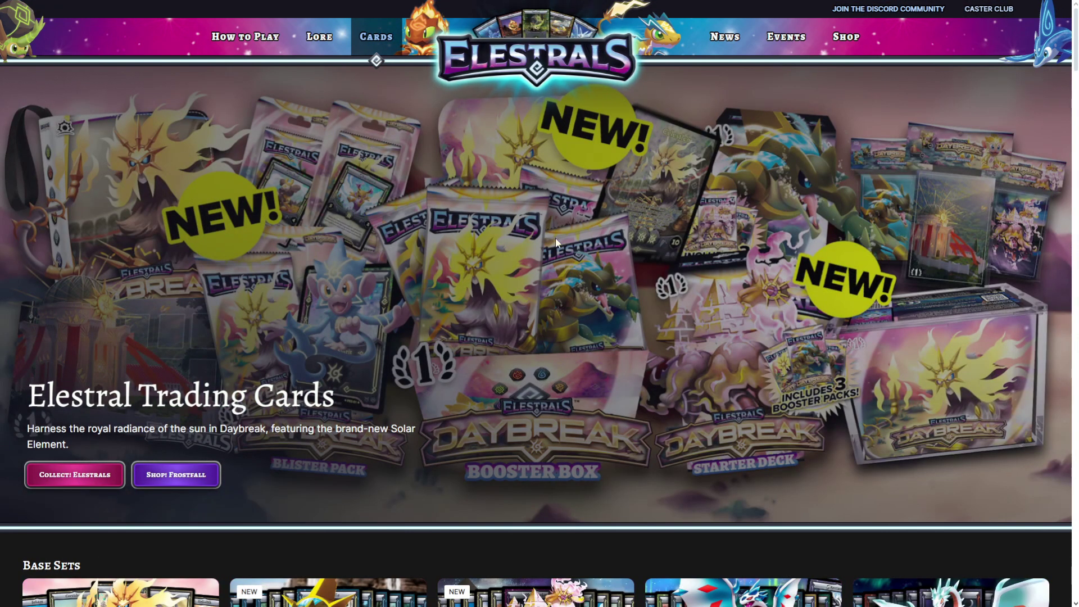
pyautogui.scroll(-2, 555, 237)
pyautogui.scroll(-4, 556, 236)
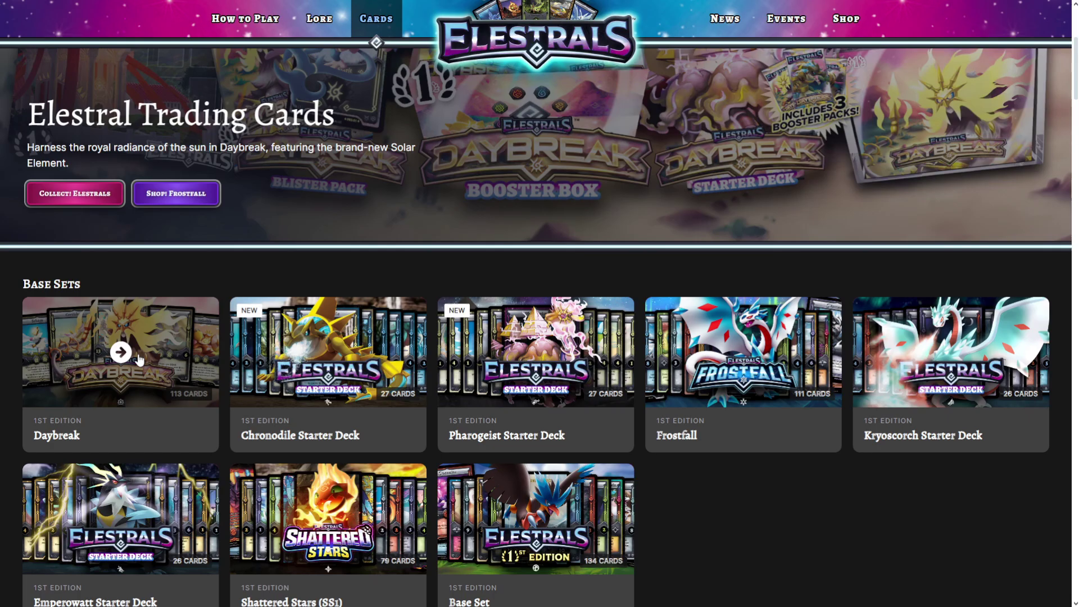
pyautogui.click(139, 360)
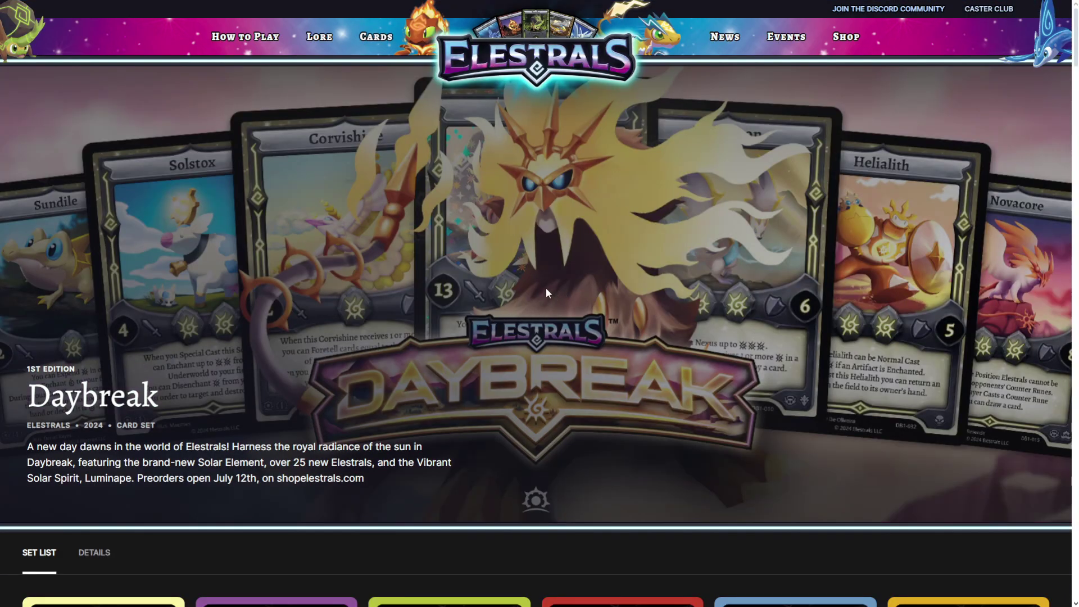
# Step: Browse the Daybreak set list and open the Celestleo card, DB1-018
pyautogui.scroll(-5, 545, 288)
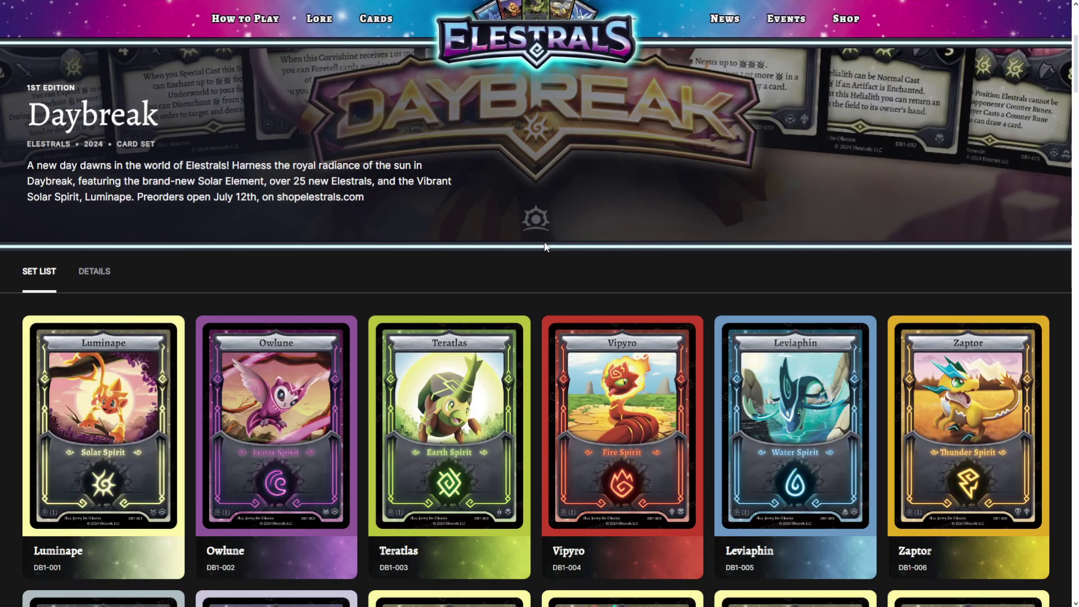
pyautogui.scroll(-8, 871, 200)
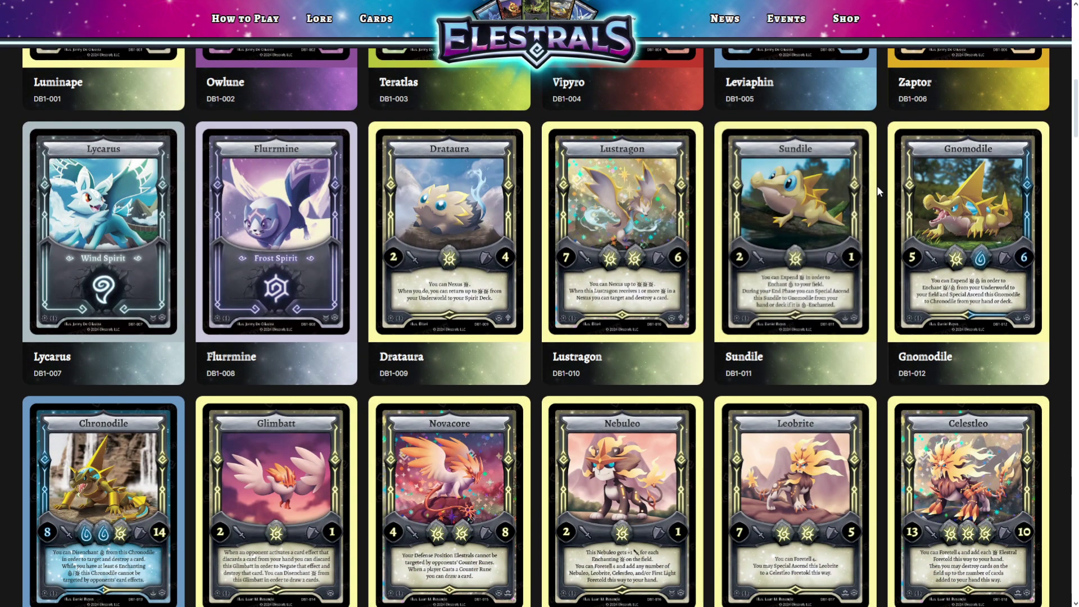
pyautogui.scroll(-3, 876, 185)
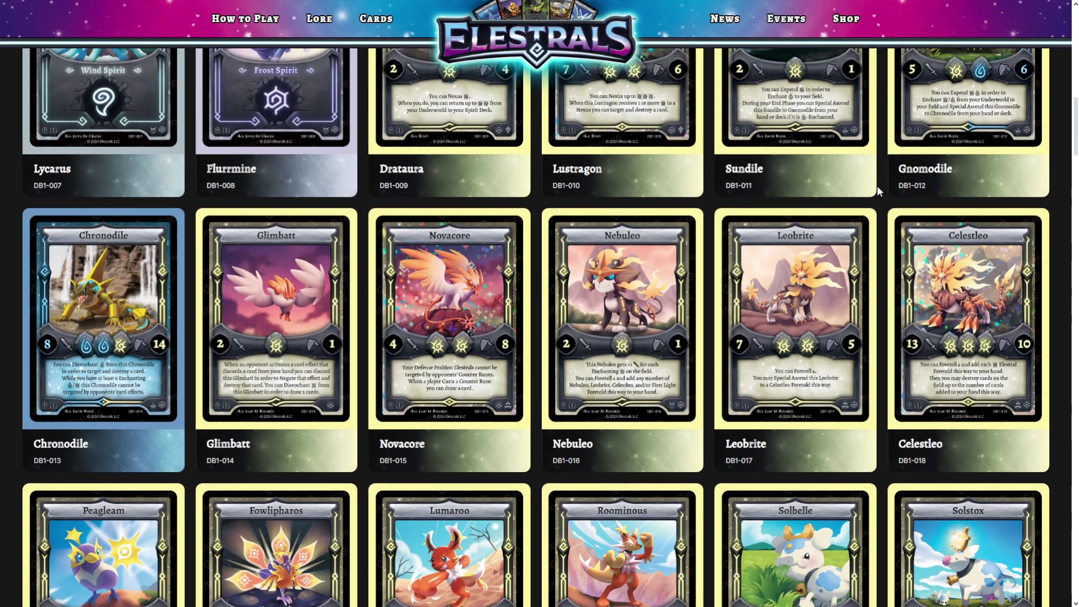
pyautogui.scroll(-3, 877, 187)
pyautogui.scroll(2, 877, 191)
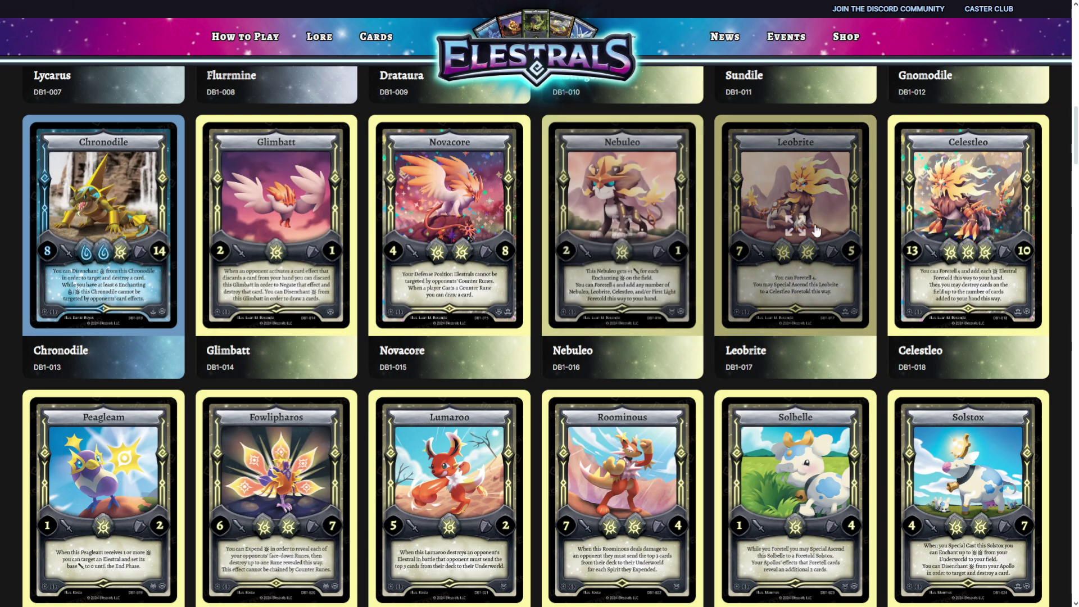
pyautogui.click(959, 218)
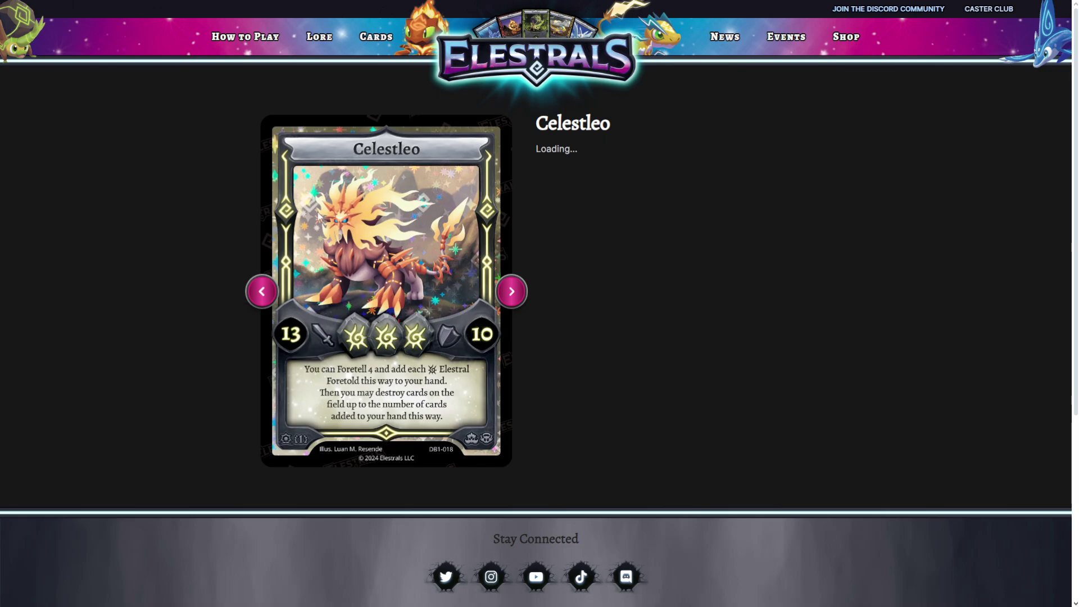
# Step: Open the Celestleo card image in a new tab and view it full screen
pyautogui.rightClick(385, 280)
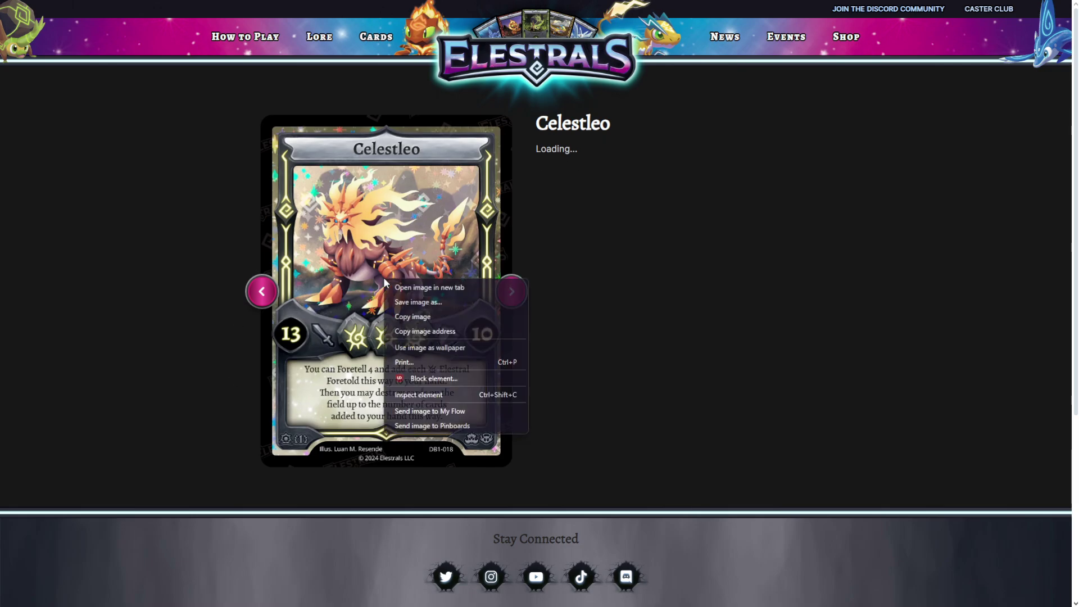
pyautogui.click(429, 287)
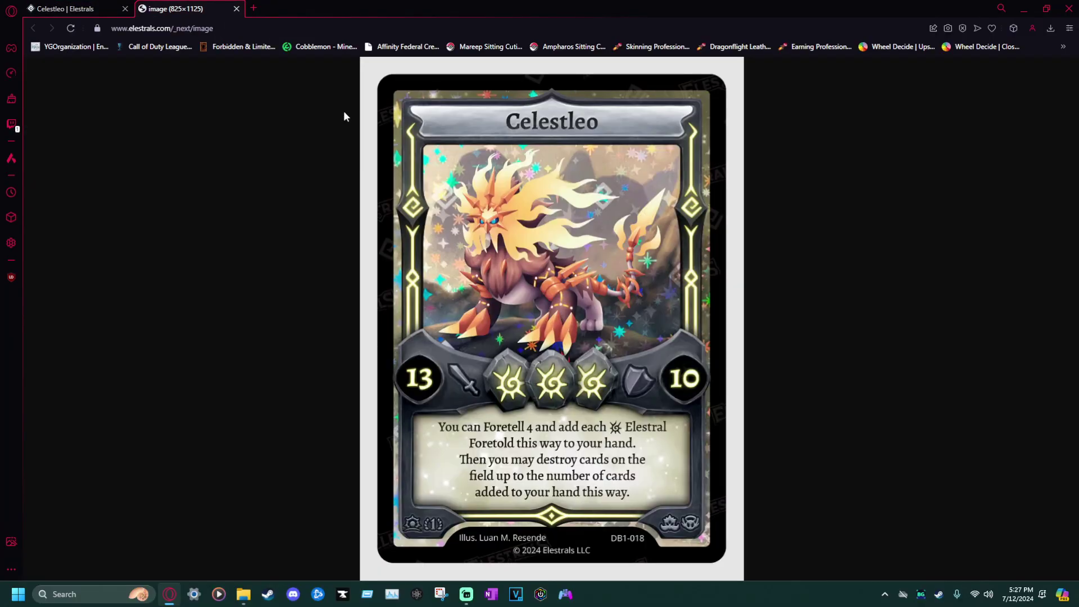
pyautogui.press('F11')
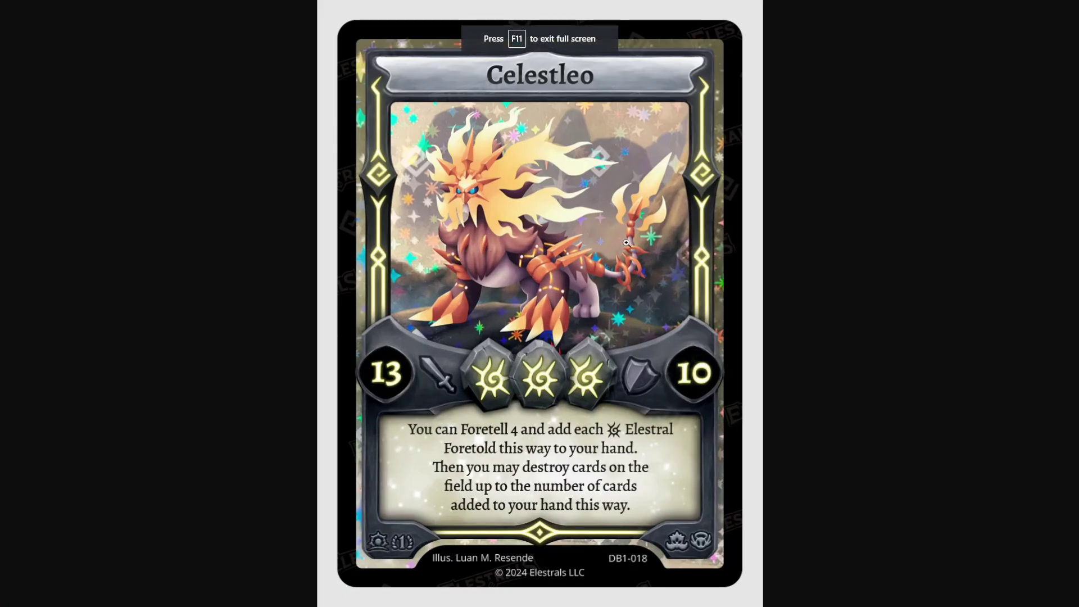
# Step: Save the Celestleo card image as a WEBP file in Downloads and check it in its folder
pyautogui.rightClick(520, 256)
pyautogui.click(550, 282)
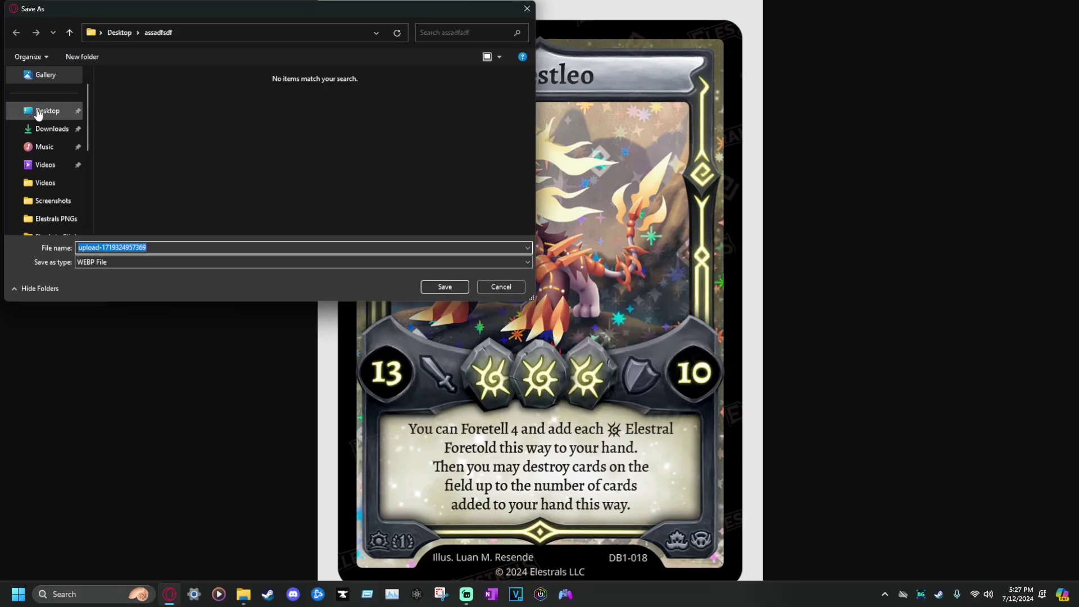
pyautogui.click(52, 131)
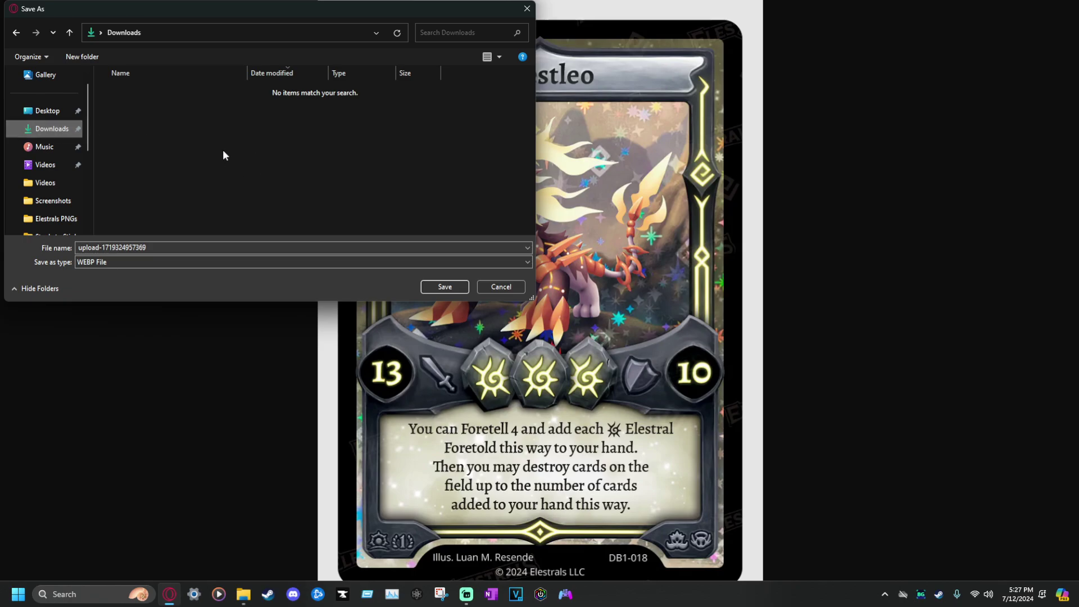
pyautogui.click(57, 219)
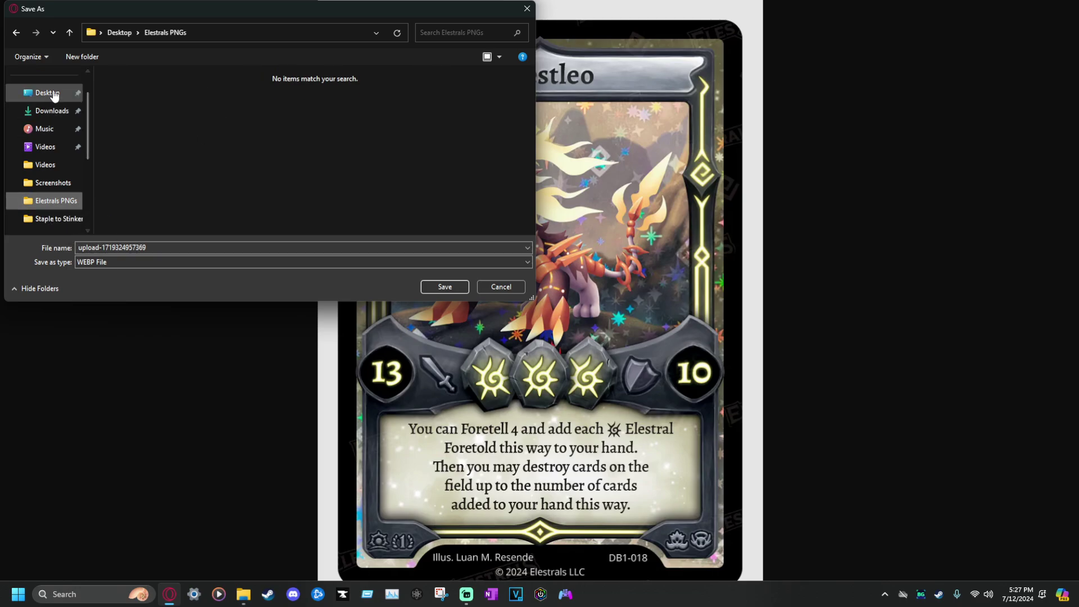
pyautogui.click(48, 111)
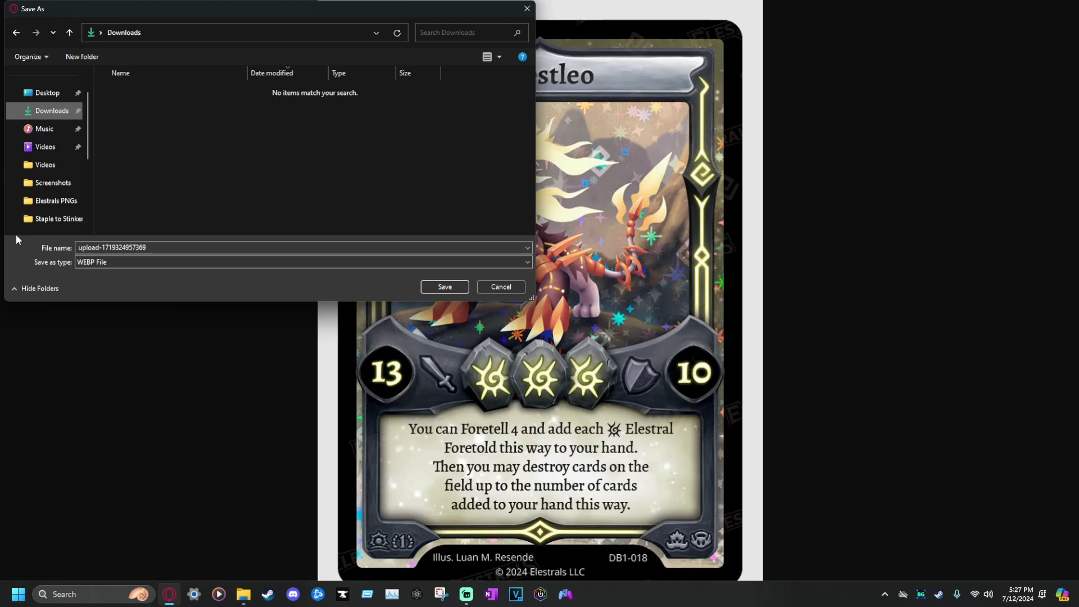
pyautogui.click(444, 287)
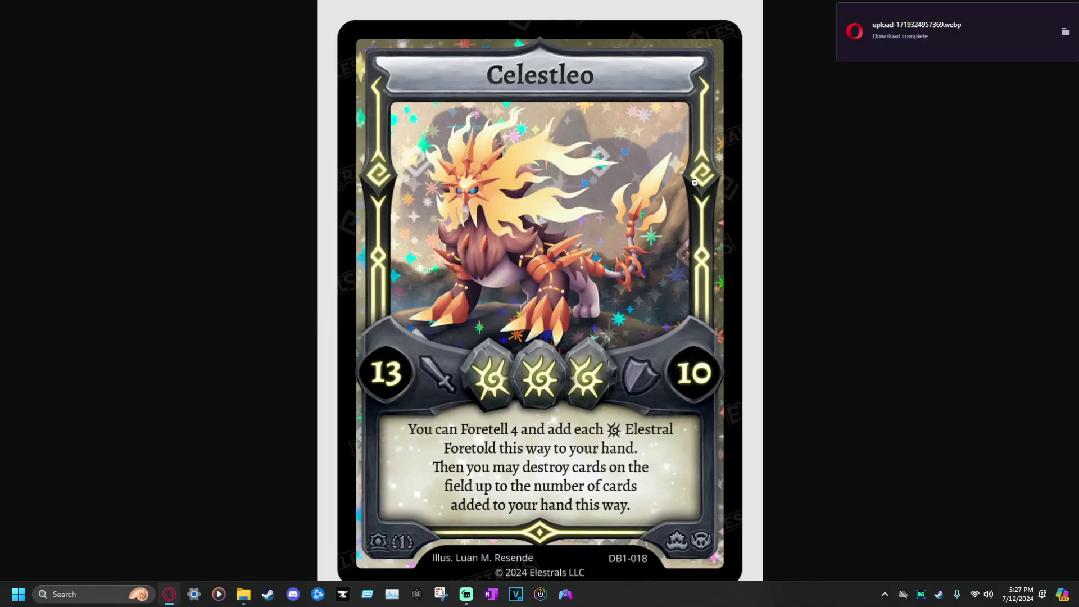
pyautogui.click(1064, 31)
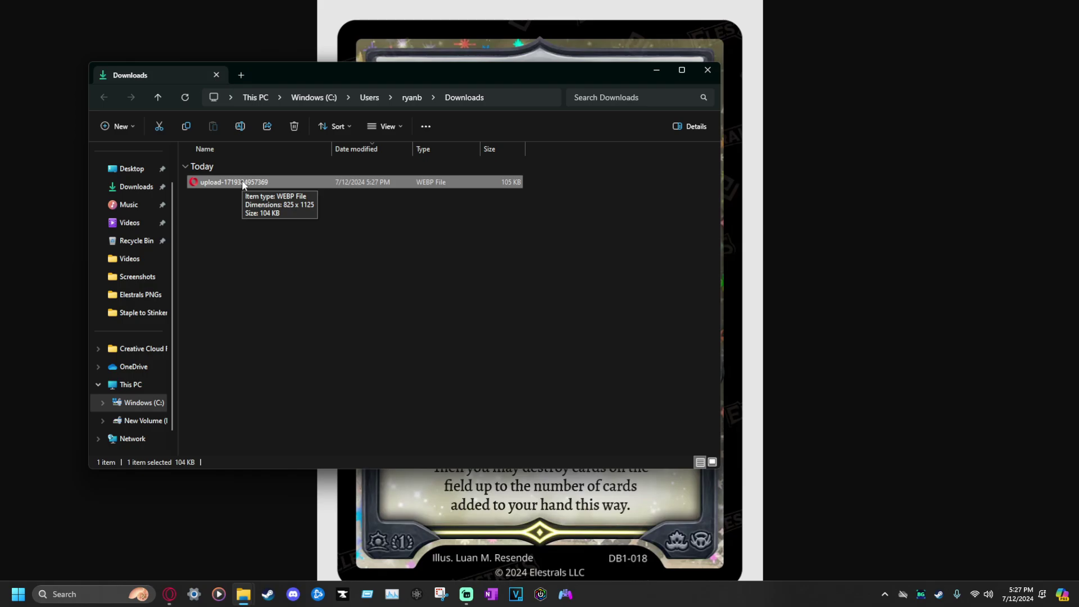
pyautogui.click(794, 308)
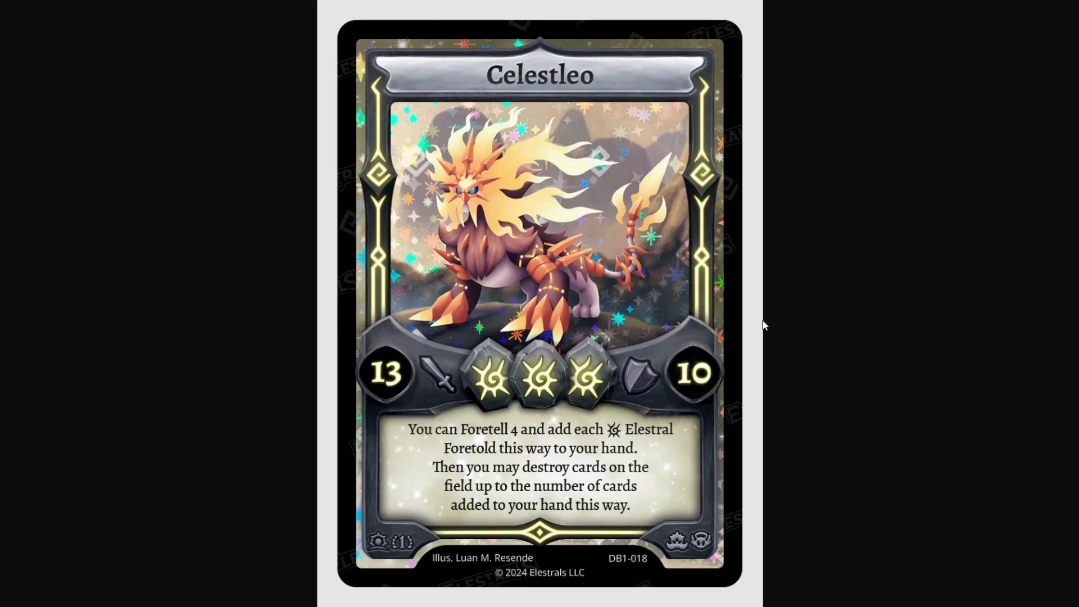
# Step: Leave full screen, look up "webp to png" and open the FreeConvert WebP to PNG converter
pyautogui.press('F11')
pyautogui.click(227, 23)
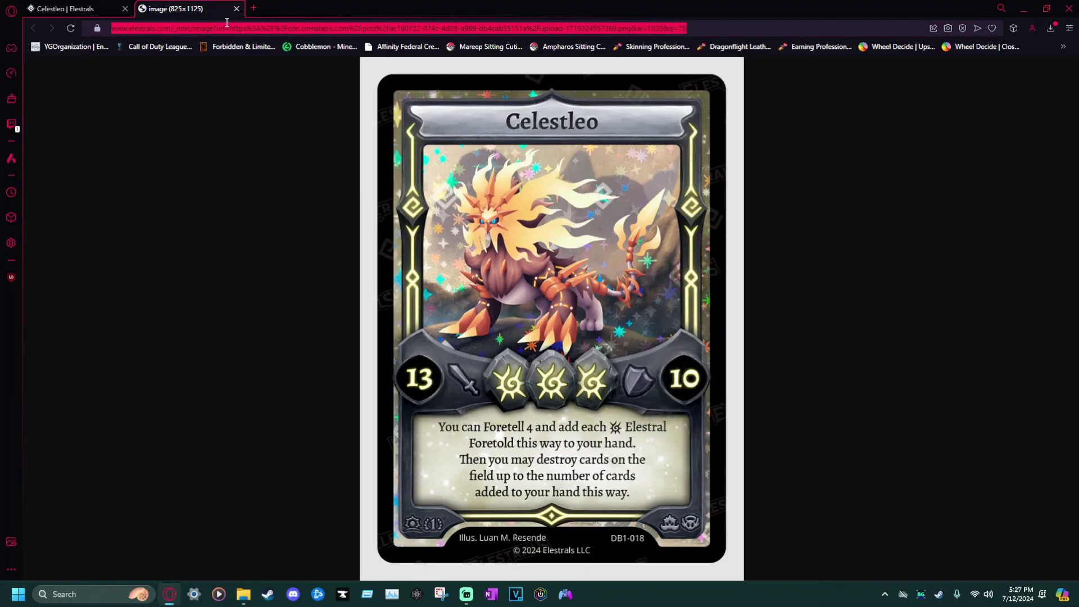
pyautogui.write('webp to p')
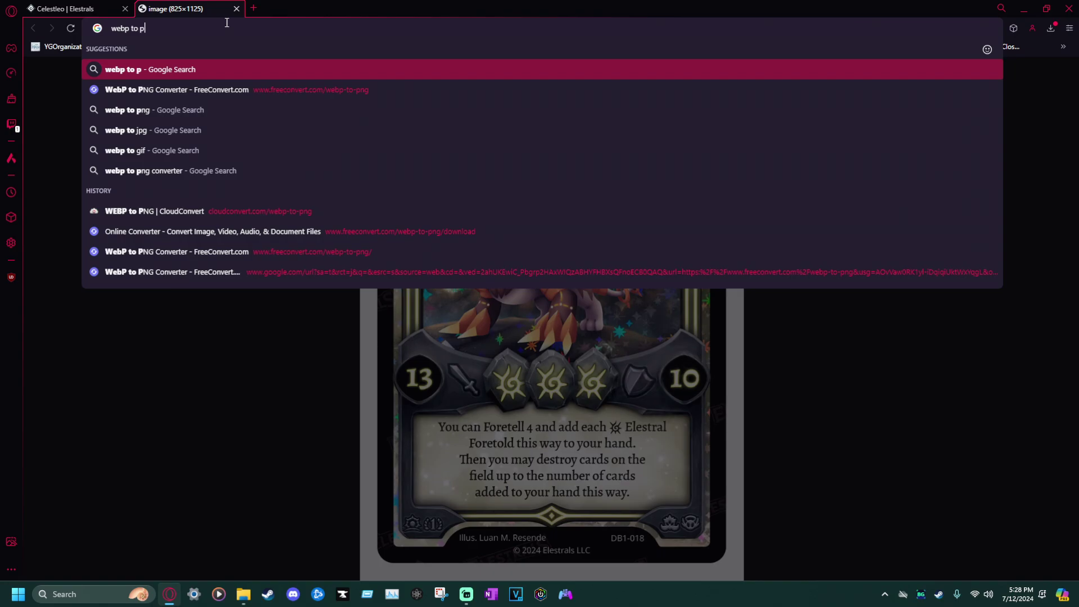
pyautogui.write('ng')
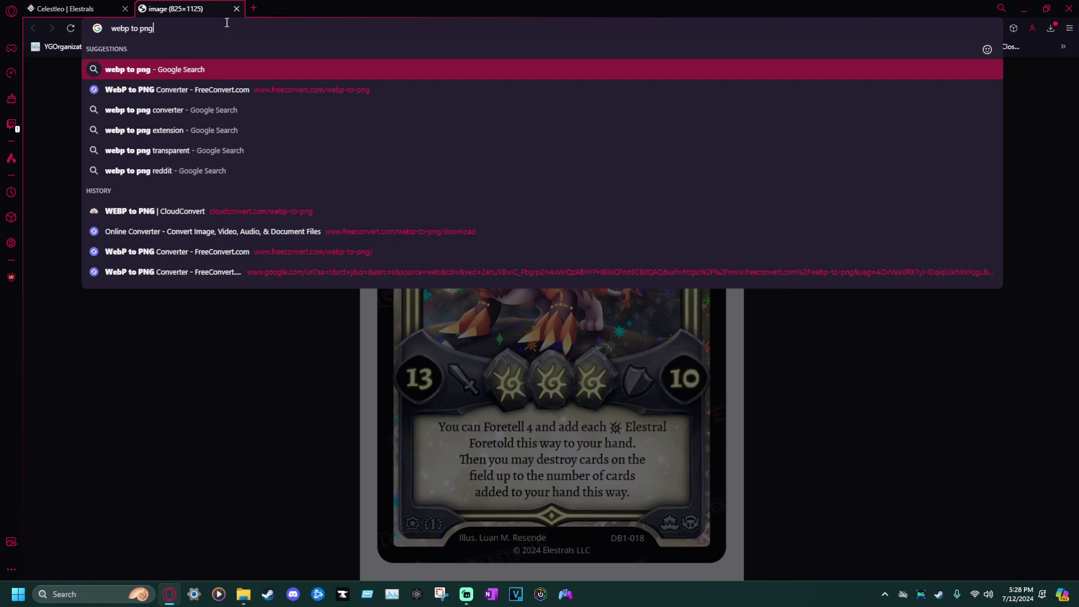
pyautogui.click(209, 97)
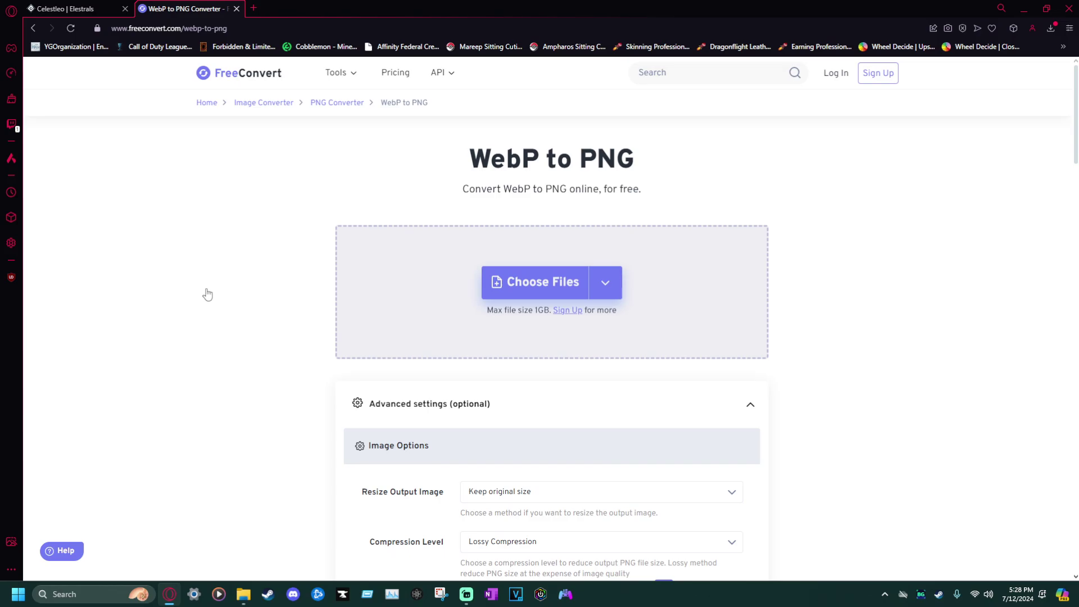
# Step: Upload the downloaded Celestleo WEBP image, convert it to PNG and download the result
pyautogui.click(514, 282)
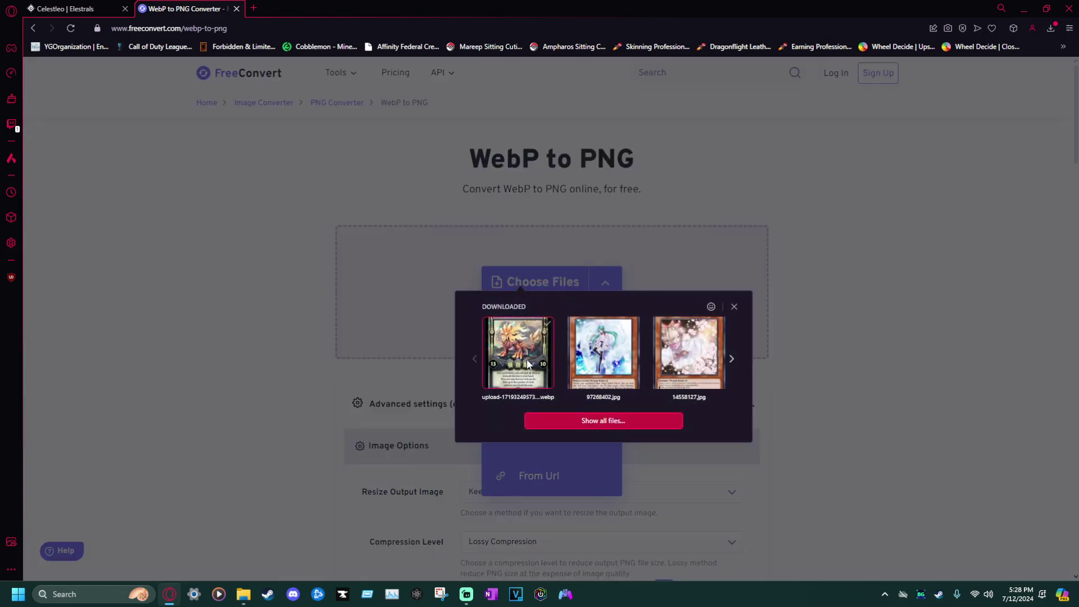
pyautogui.click(527, 364)
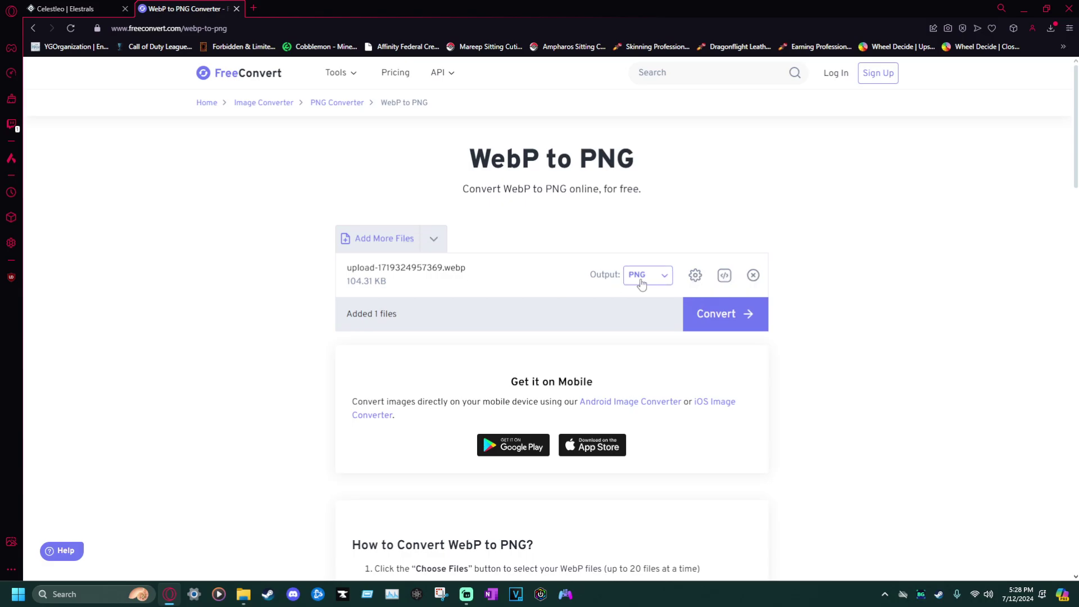
pyautogui.click(724, 314)
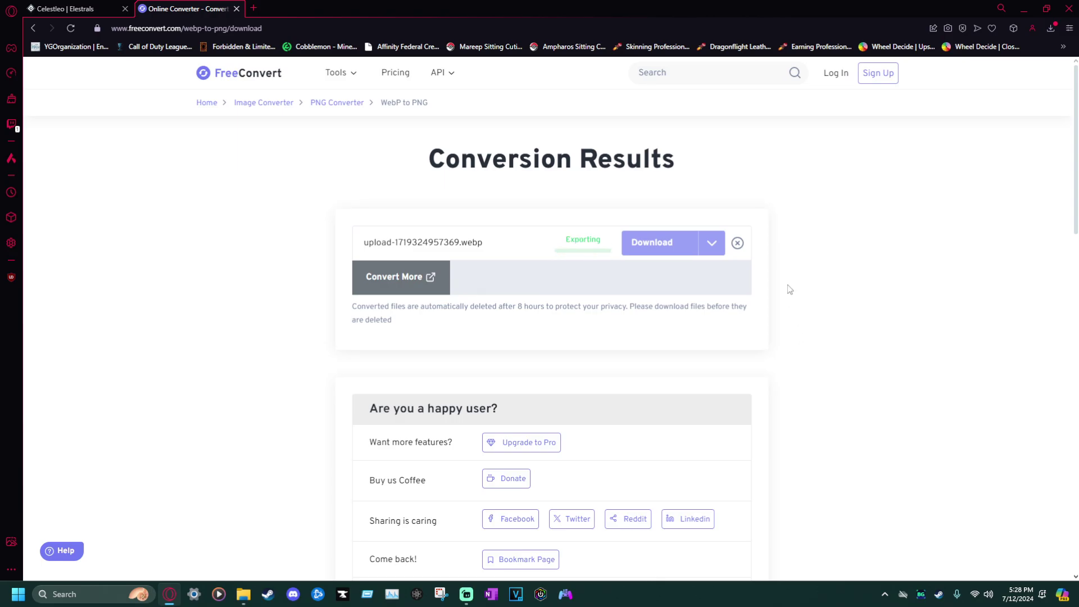
pyautogui.click(661, 248)
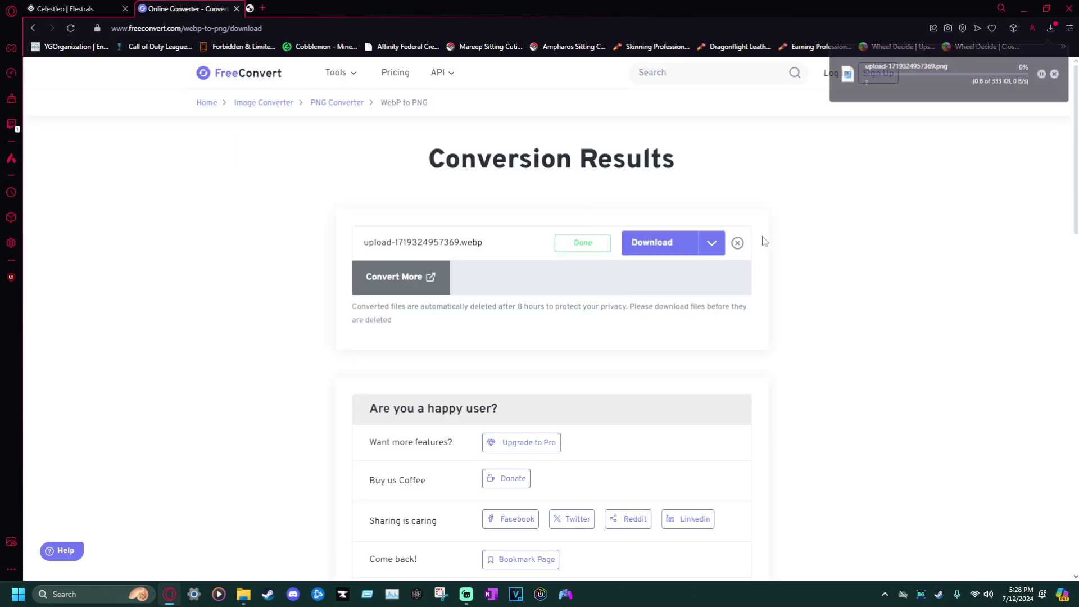
# Step: Open the converted PNG from the Downloads folder, inspect it enlarged and close the image viewer
pyautogui.click(246, 596)
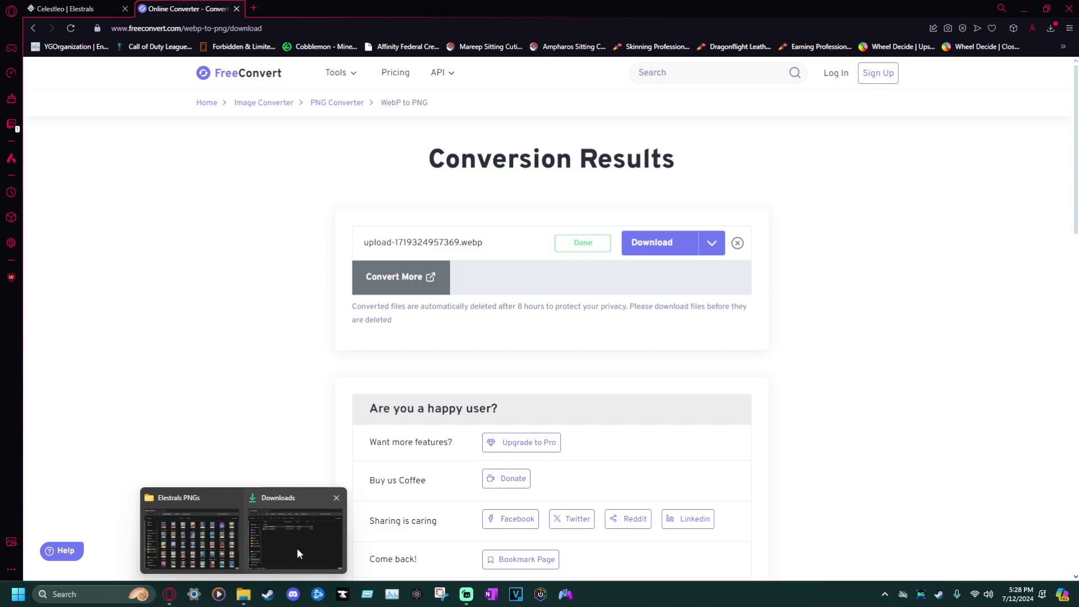
pyautogui.click(296, 548)
pyautogui.click(263, 200)
pyautogui.doubleClick(261, 200)
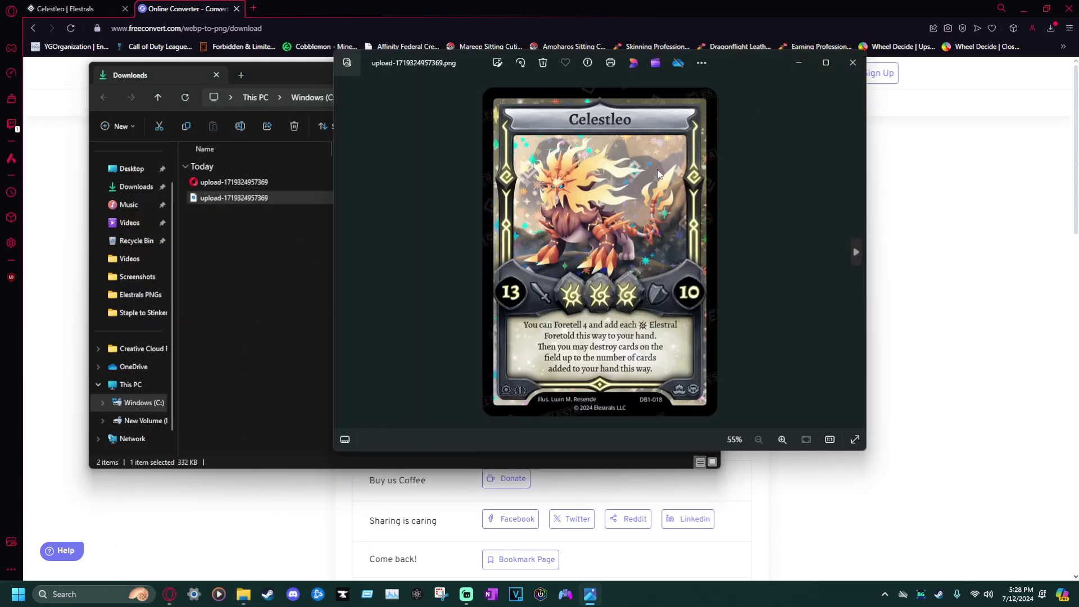
pyautogui.click(826, 63)
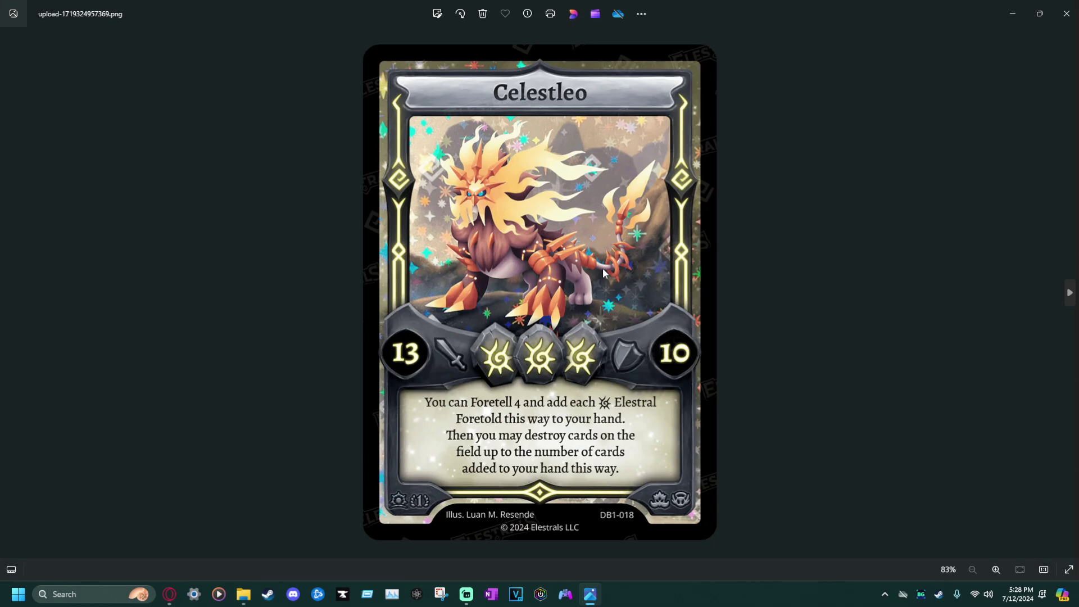
pyautogui.click(1066, 14)
pyautogui.click(458, 436)
# Step: Bring up the Elestrals PNGs folder window beside the Downloads window and look through its card images
pyautogui.moveTo(242, 600)
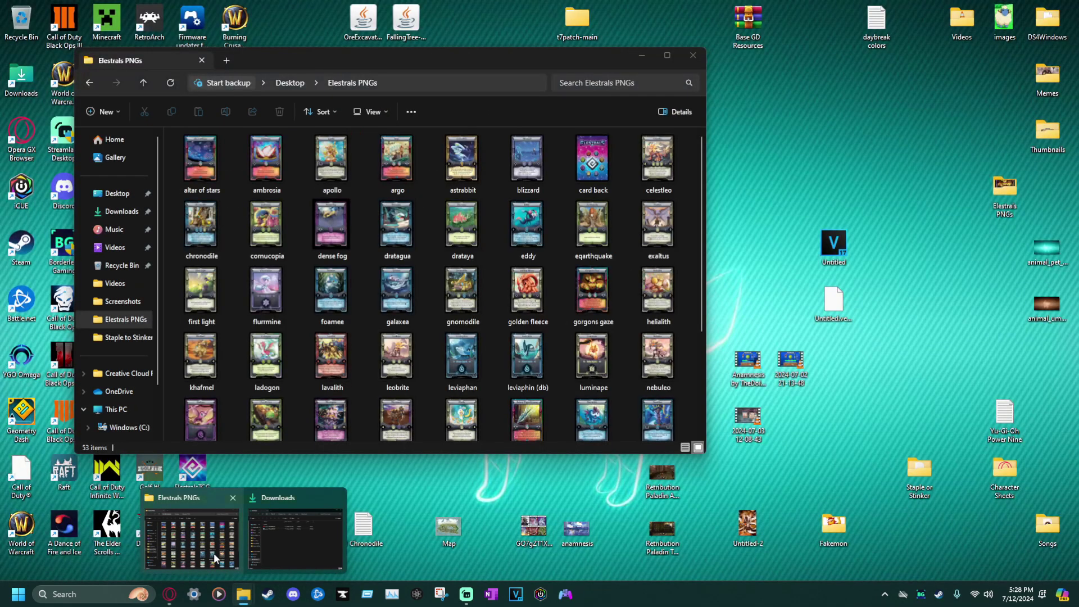
pyautogui.click(214, 553)
pyautogui.moveTo(368, 56); pyautogui.dragTo(724, 99)
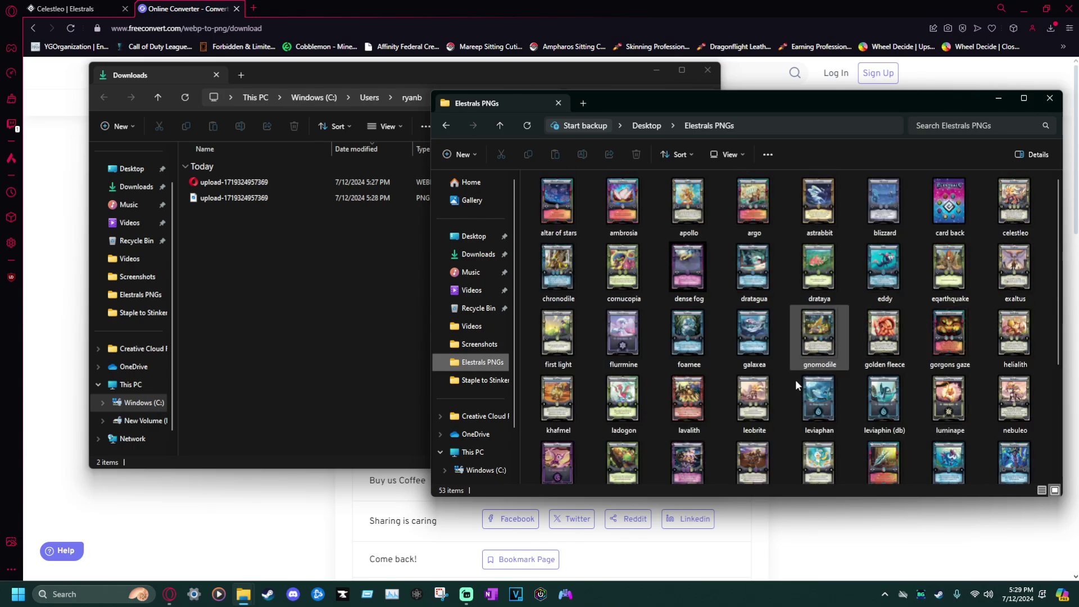
pyautogui.scroll(-1, 744, 328)
pyautogui.scroll(1, 744, 328)
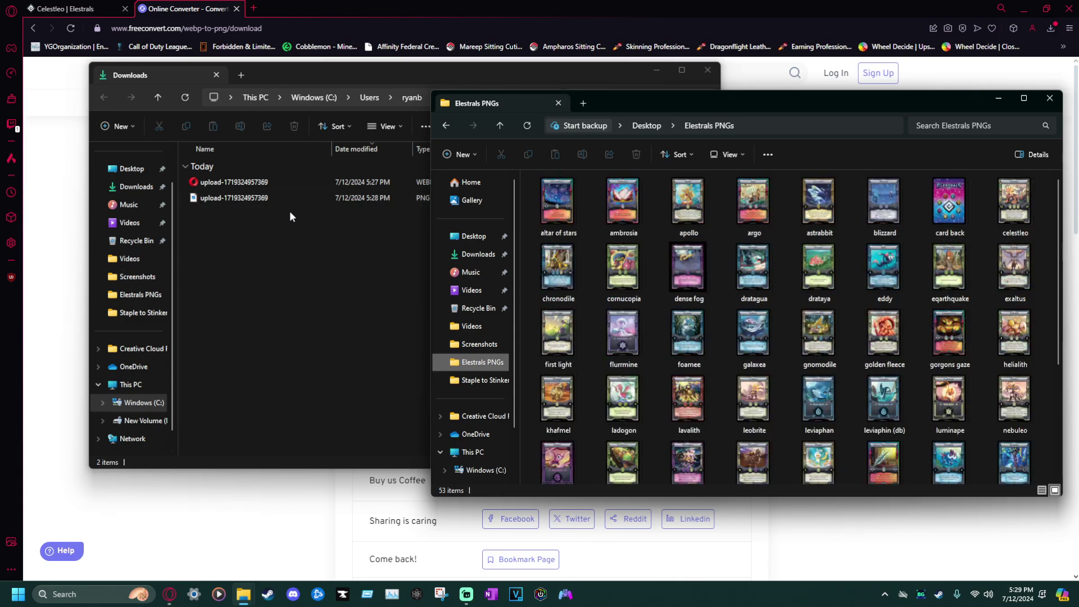
# Step: Rename the converted PNG in the Downloads folder as celestleo
pyautogui.click(261, 202)
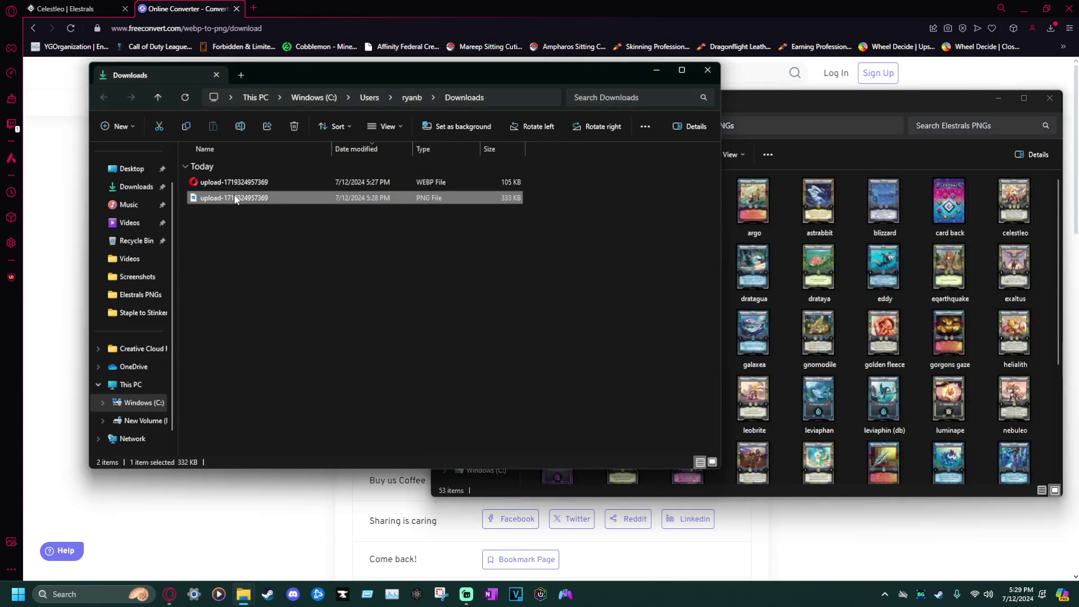
pyautogui.hotkey('shift', 'F10')
pyautogui.click(287, 461)
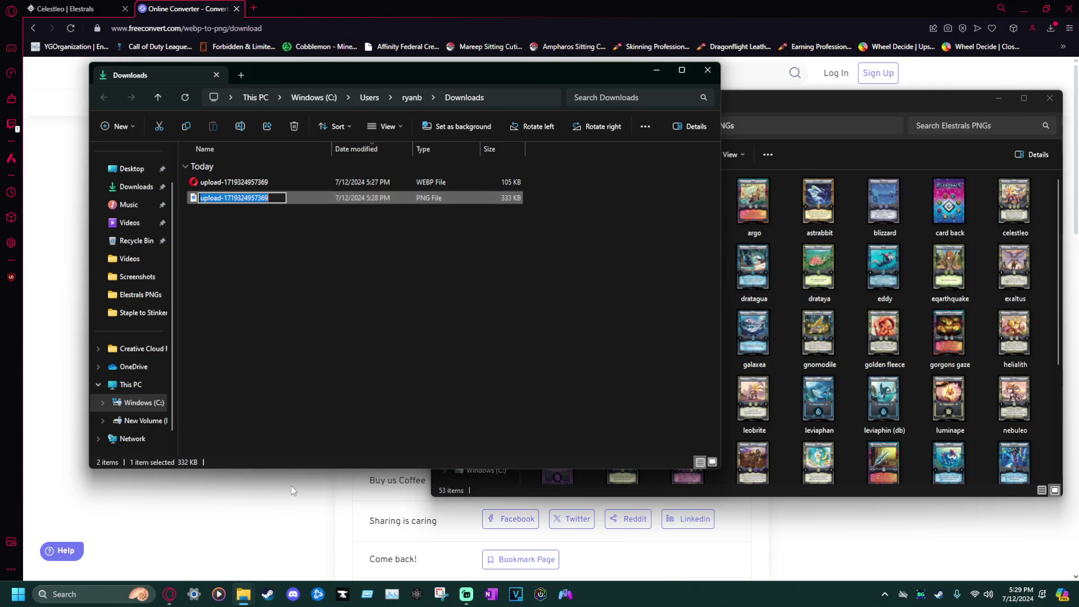
pyautogui.write('cel')
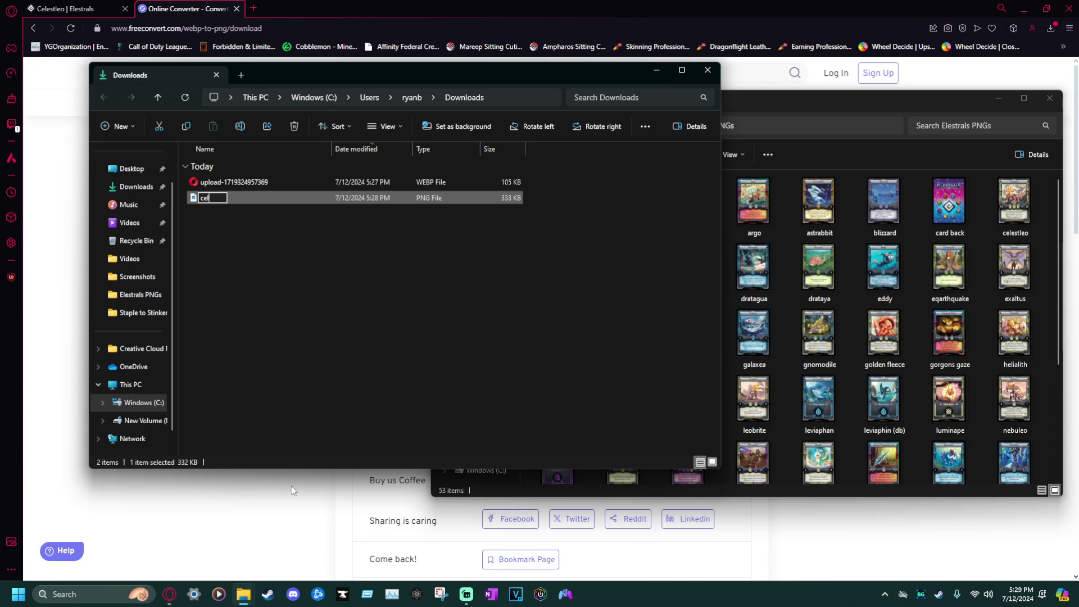
pyautogui.write('estleo')
pyautogui.press('Return')
# Step: Move celestleo.png from Downloads into the Elestrals PNGs folder, replacing the existing file of that name
pyautogui.moveTo(255, 198); pyautogui.dragTo(976, 186)
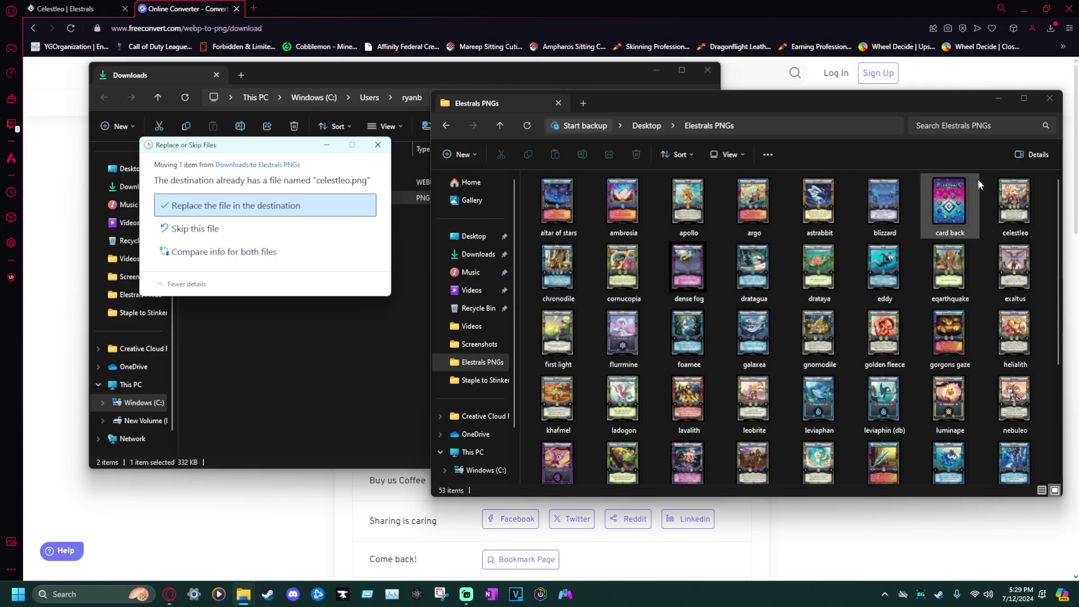
pyautogui.click(1014, 202)
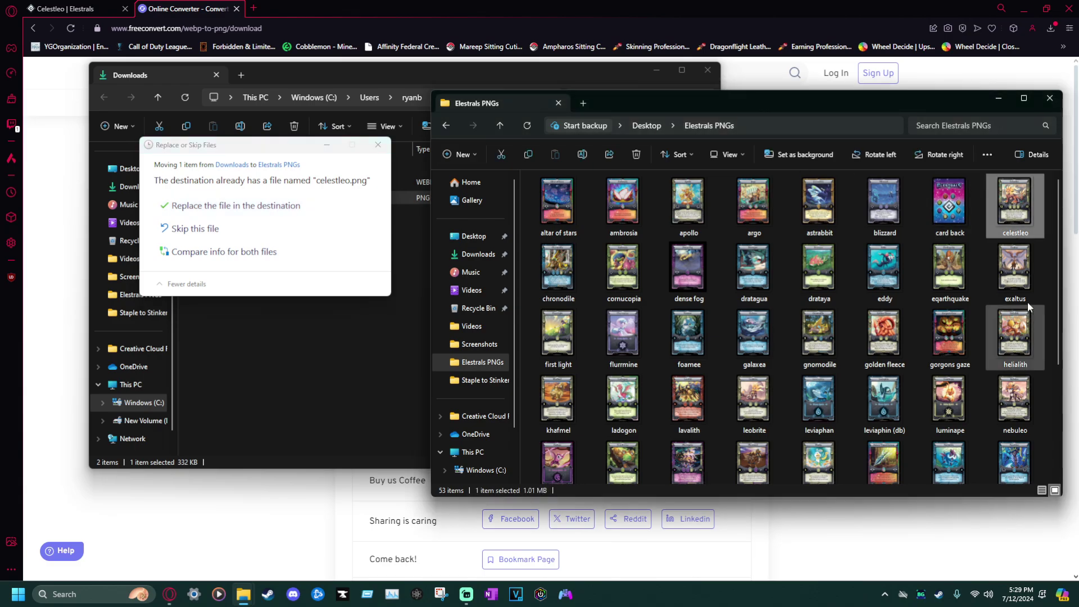
pyautogui.click(195, 207)
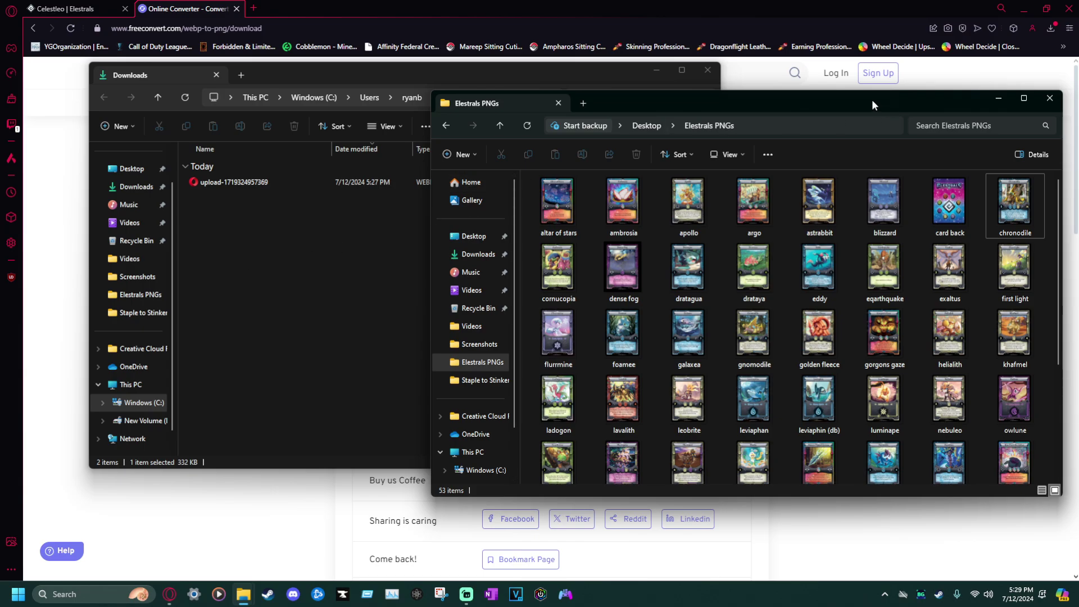
# Step: Return to the Elestrals site, open the Daybreak set list and view the card back placeholder DB1-083
pyautogui.click(958, 212)
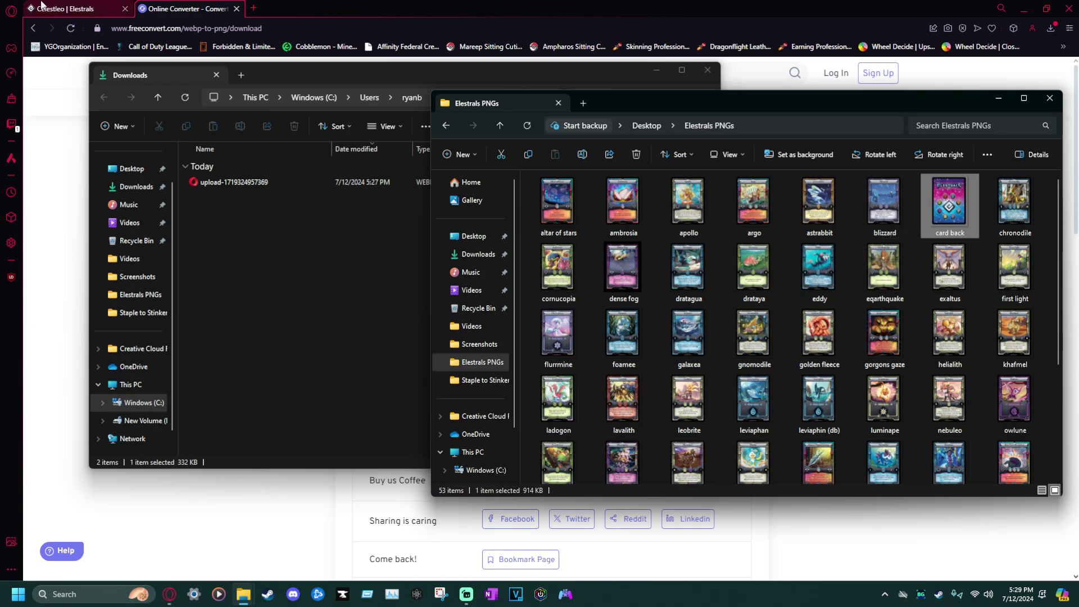
pyautogui.click(67, 8)
pyautogui.click(411, 102)
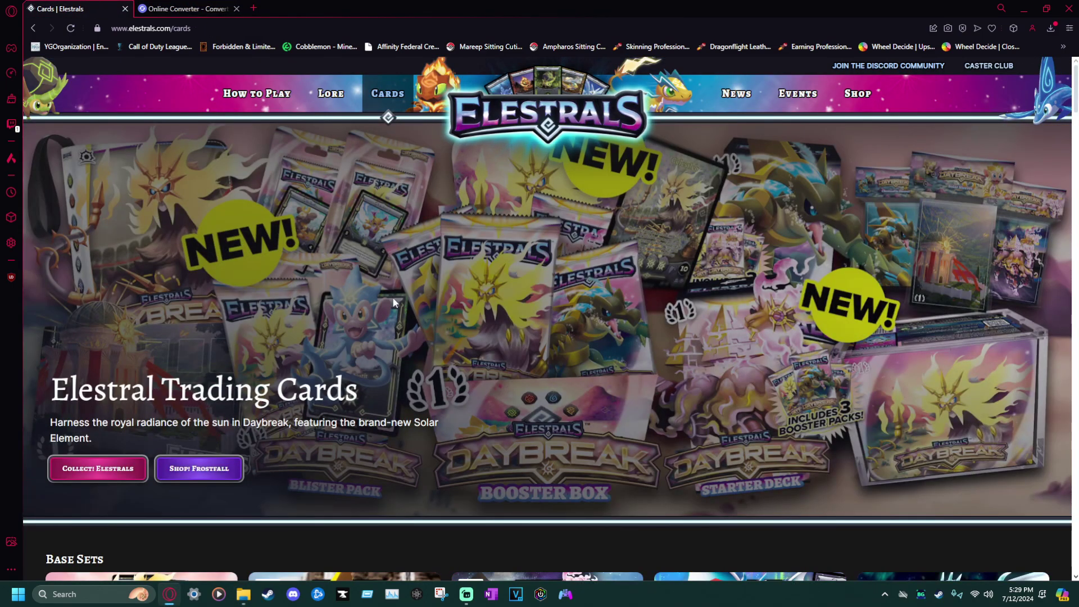
pyautogui.scroll(-5, 408, 288)
pyautogui.click(136, 348)
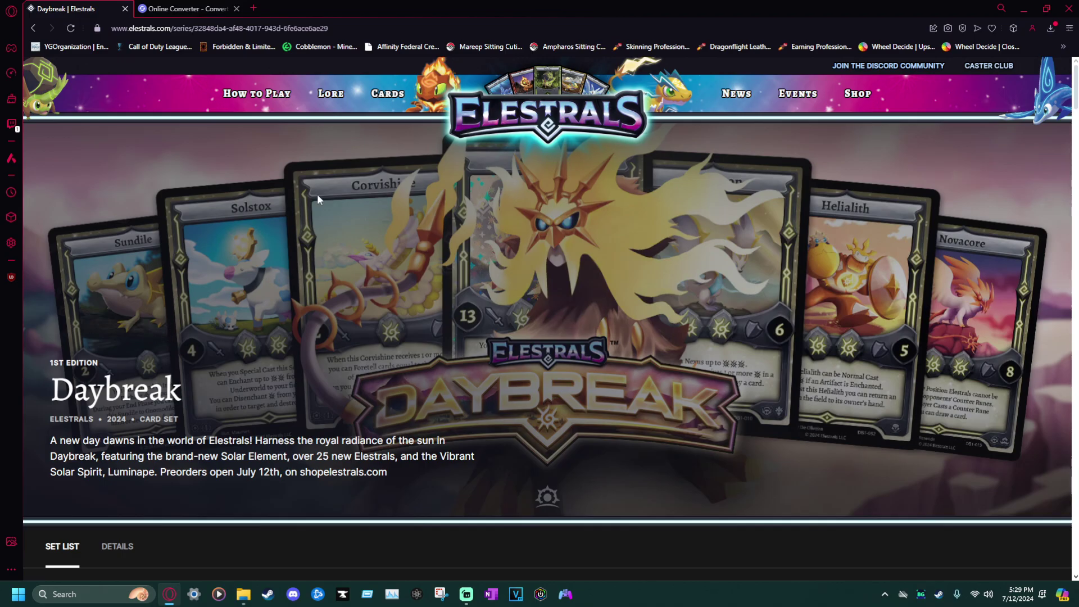
pyautogui.scroll(-8, 317, 194)
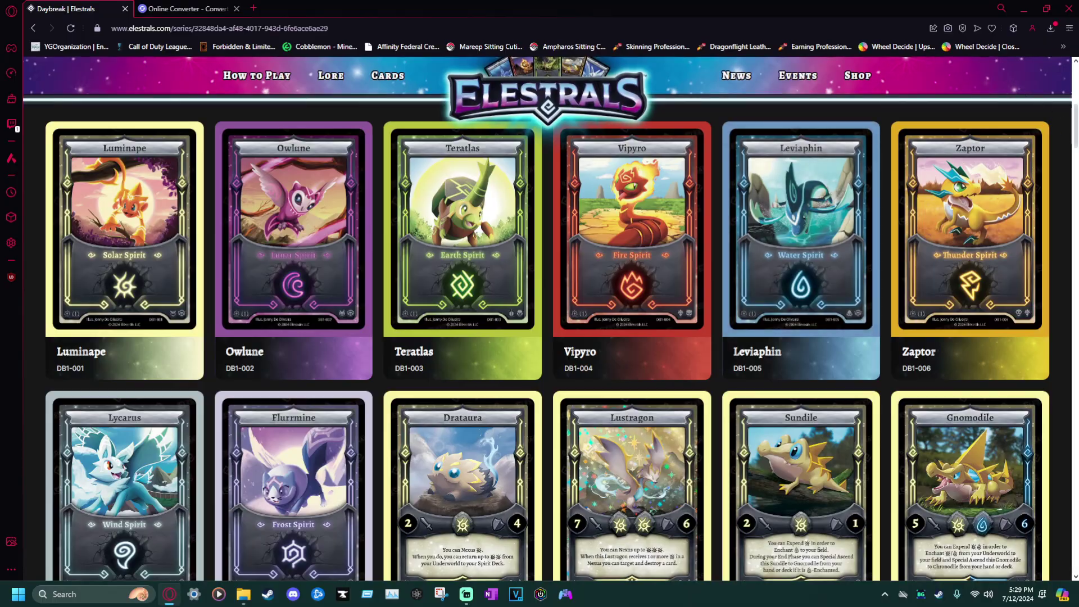
pyautogui.moveTo(1075, 128); pyautogui.dragTo(1076, 355)
pyautogui.scroll(-10, 819, 318)
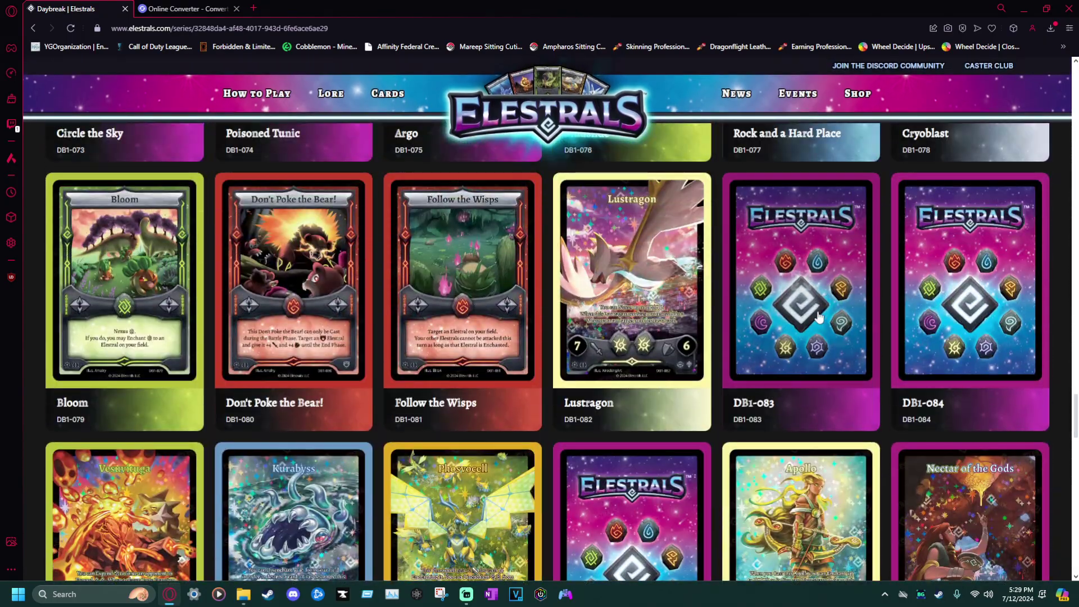
pyautogui.click(823, 309)
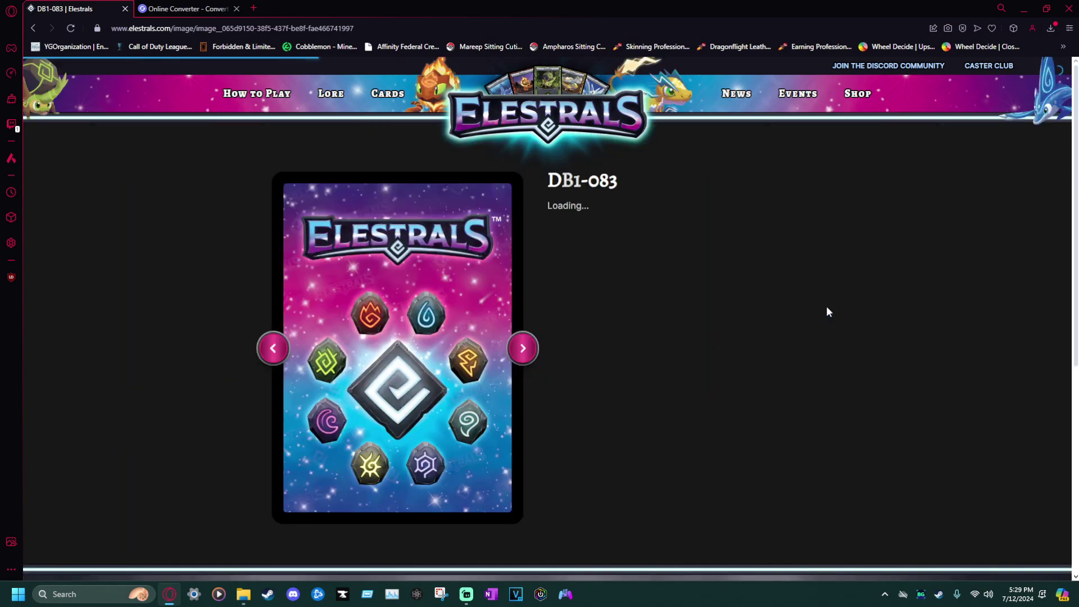
pyautogui.moveTo(546, 181); pyautogui.dragTo(618, 182)
pyautogui.click(534, 235)
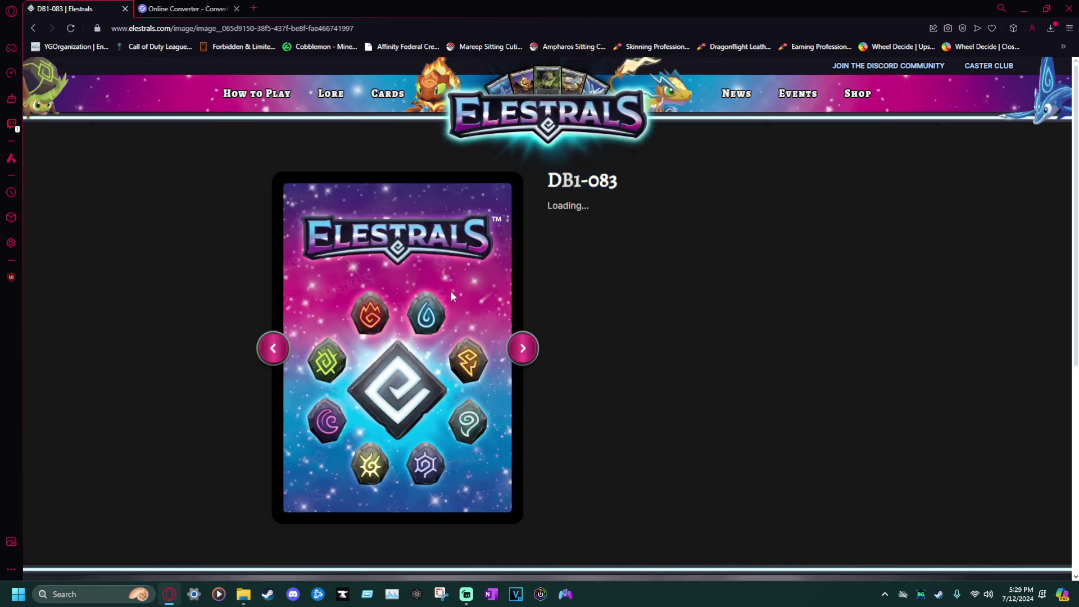
# Step: Open the DB1-083 card back image in a new tab, bring up its save dialog and cancel it
pyautogui.rightClick(438, 282)
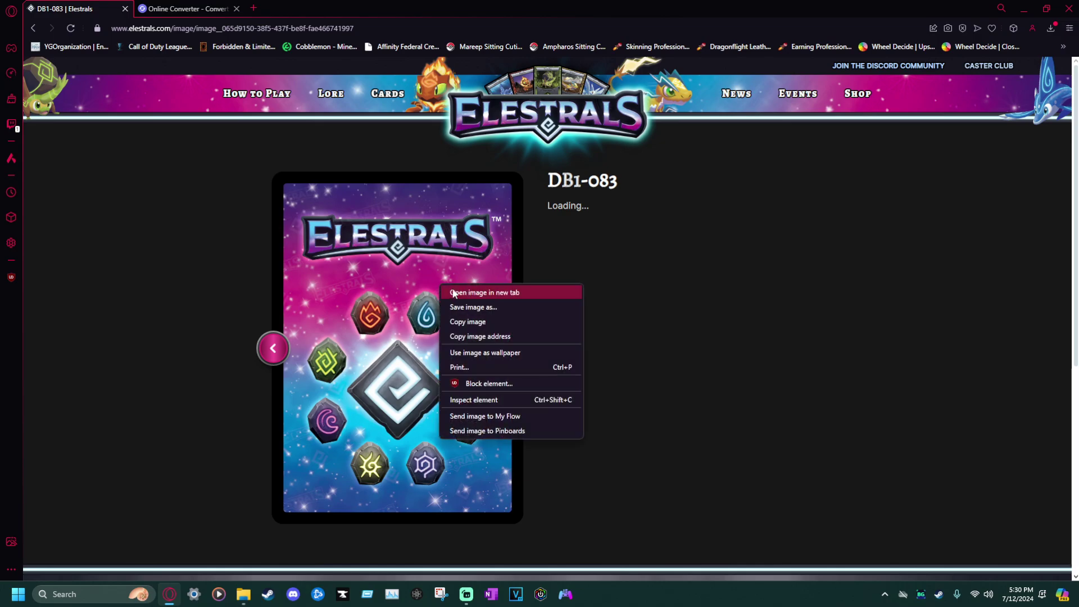
pyautogui.click(457, 295)
pyautogui.click(200, 5)
pyautogui.rightClick(559, 203)
pyautogui.click(638, 230)
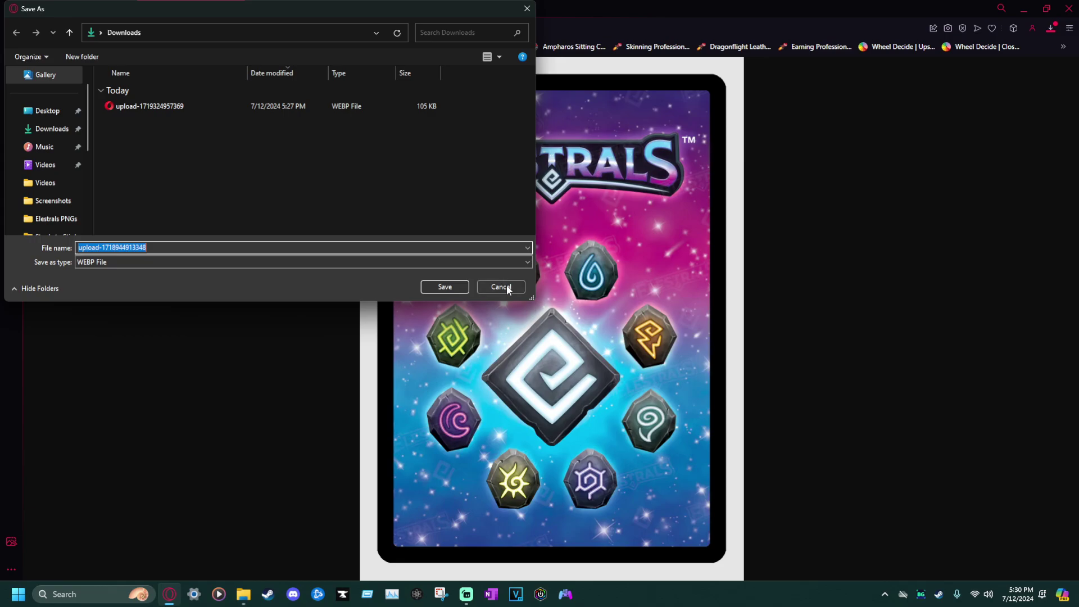
pyautogui.click(500, 286)
# Step: Return to the FreeConvert results page and bring up the Elestrals PNGs folder window
pyautogui.click(299, 8)
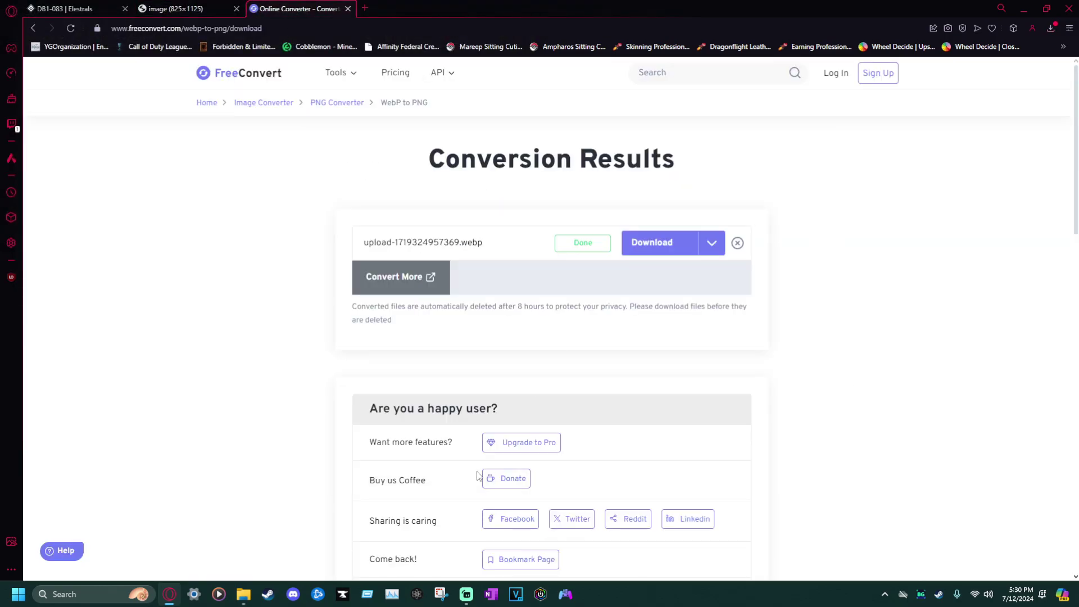
pyautogui.moveTo(243, 593)
pyautogui.click(193, 541)
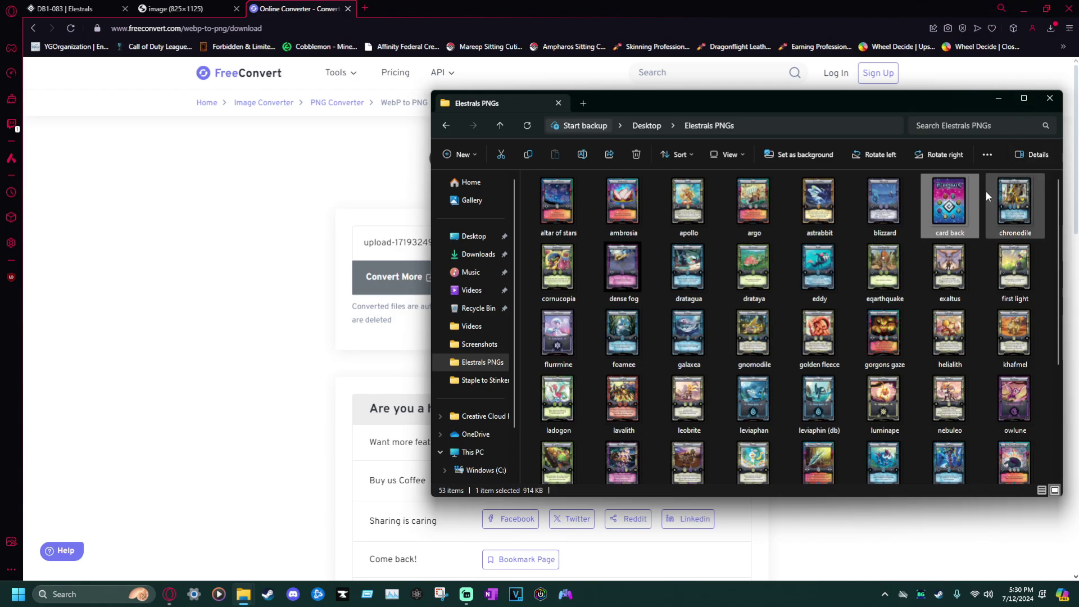
# Step: Minimize the browser, launch Tabletop Simulator from the desktop and create a singleplayer game
pyautogui.click(1005, 5)
pyautogui.click(1024, 8)
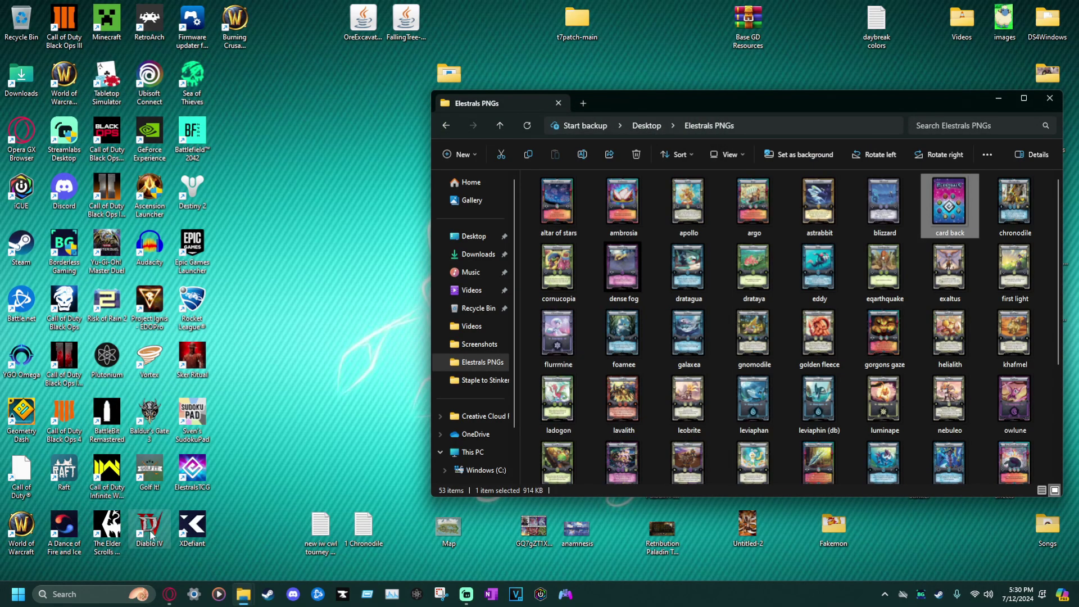
pyautogui.doubleClick(119, 92)
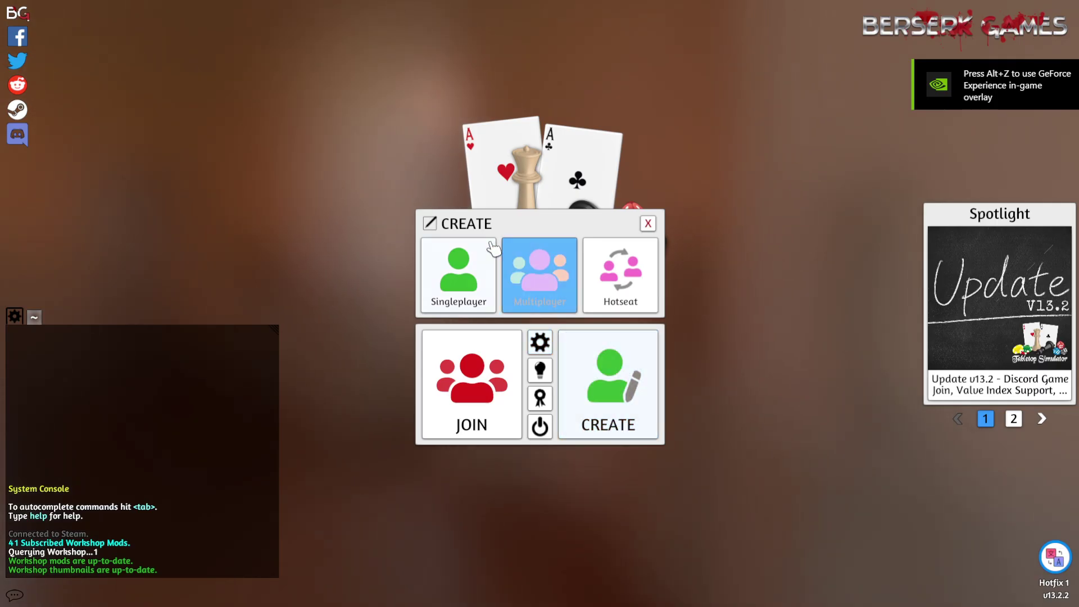
pyautogui.click(469, 278)
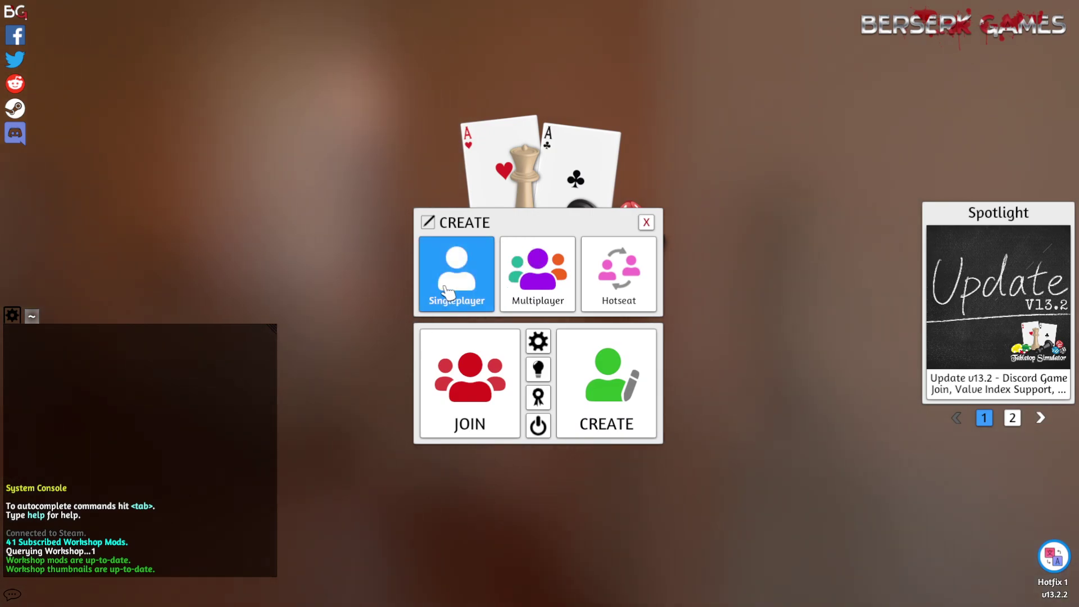
pyautogui.click(448, 293)
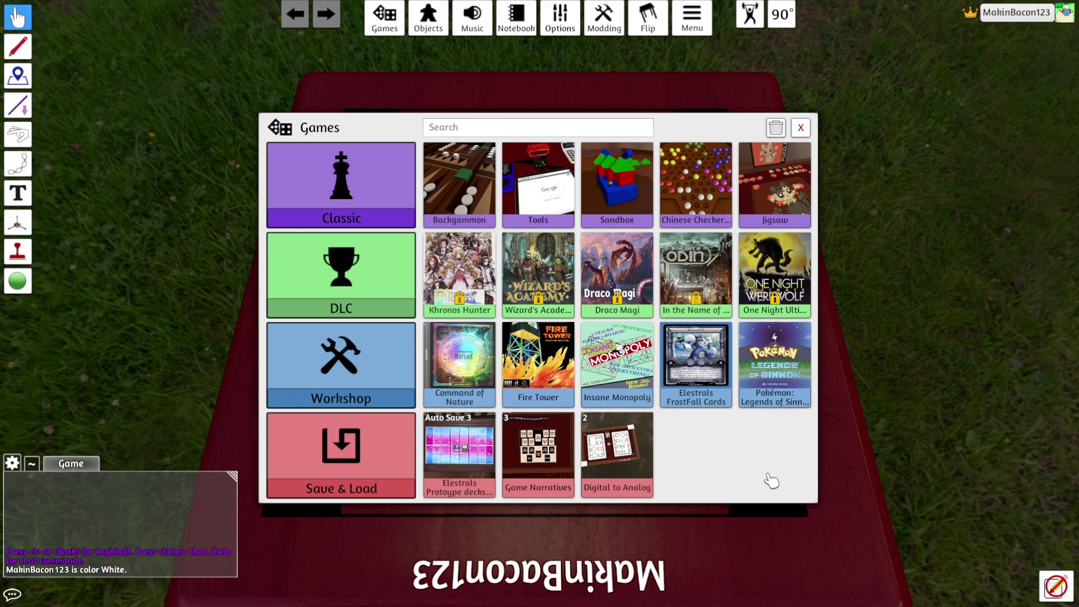
# Step: Load the Custom game from the Classic games and dismiss the Custom Board import dialog
pyautogui.click(358, 185)
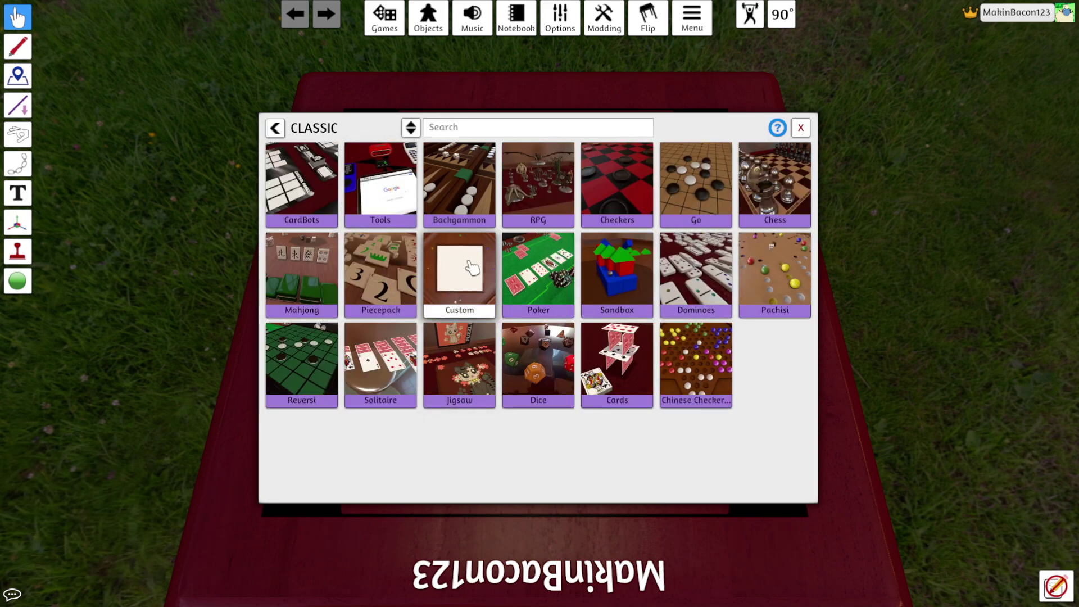
pyautogui.click(499, 276)
pyautogui.click(587, 148)
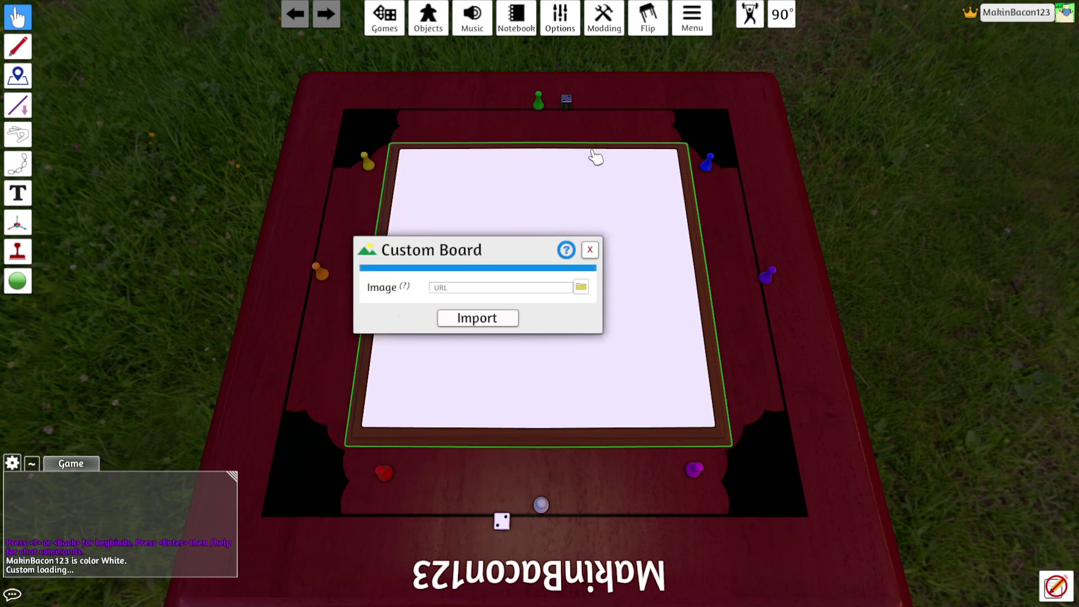
pyautogui.click(590, 250)
# Step: Clear the table by deleting the blank custom board and all the surrounding pieces
pyautogui.scroll(-2, 472, 241)
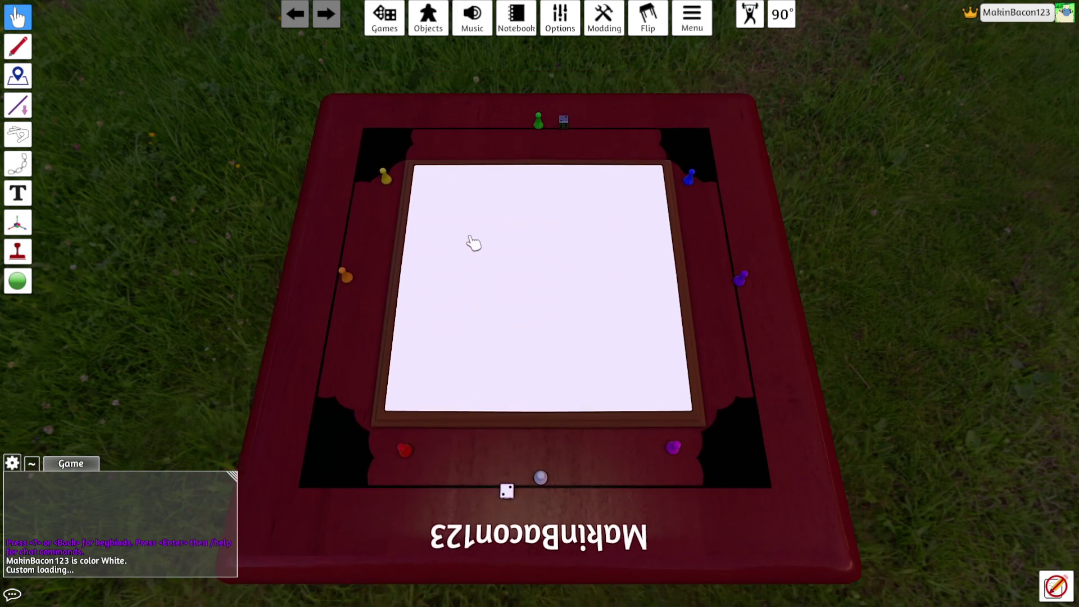
pyautogui.rightClick(491, 239)
pyautogui.click(528, 431)
pyautogui.moveTo(305, 129); pyautogui.dragTo(831, 513)
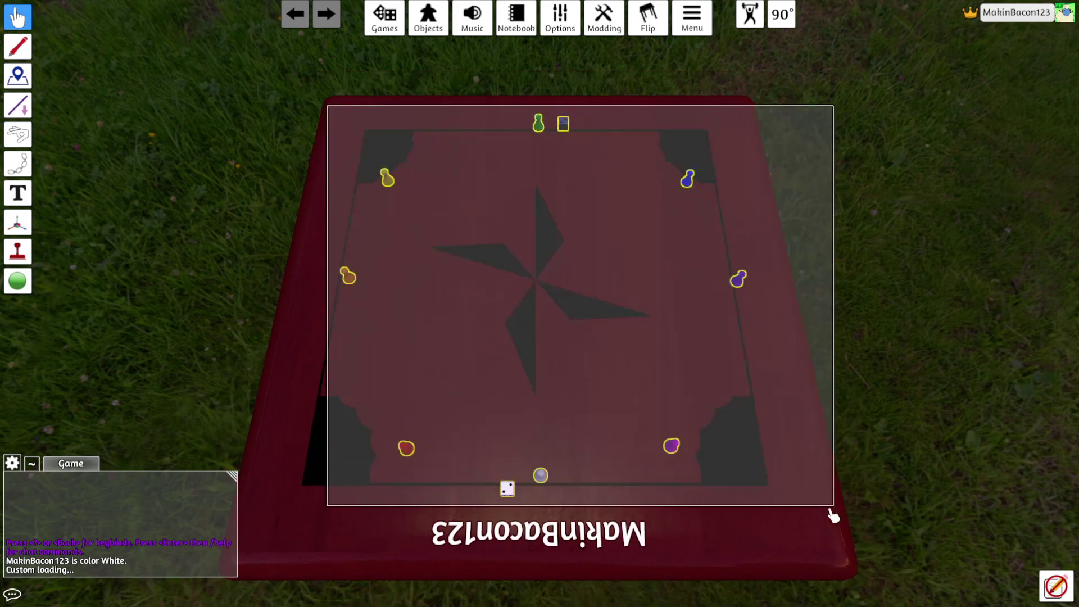
pyautogui.press('Delete')
pyautogui.scroll(5, 669, 303)
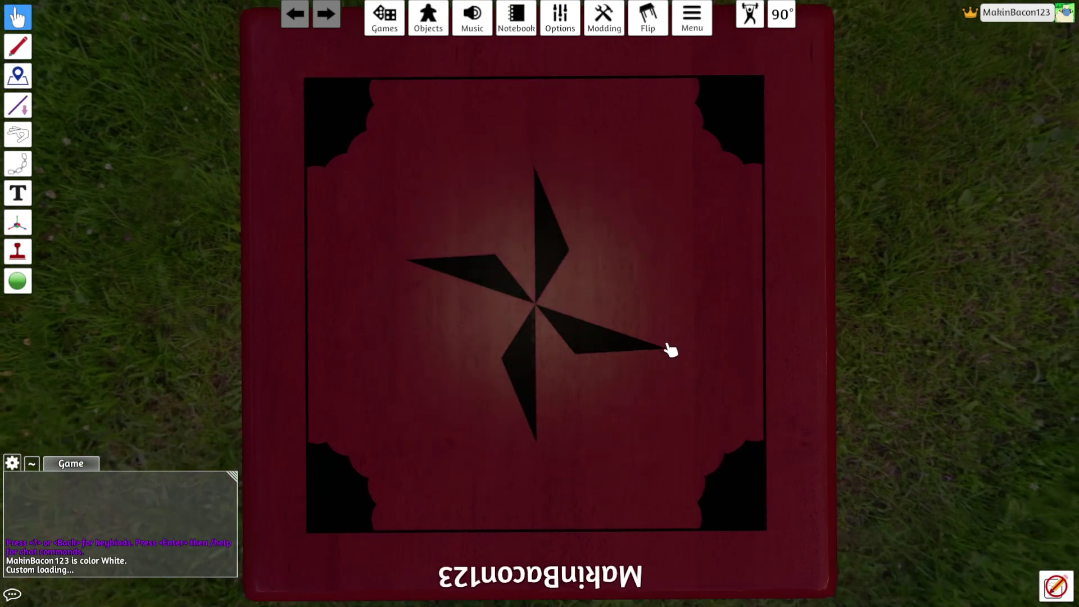
pyautogui.rightClick(668, 349)
# Step: Place a Custom Card from the card components on the table and close the object browser
pyautogui.click(428, 17)
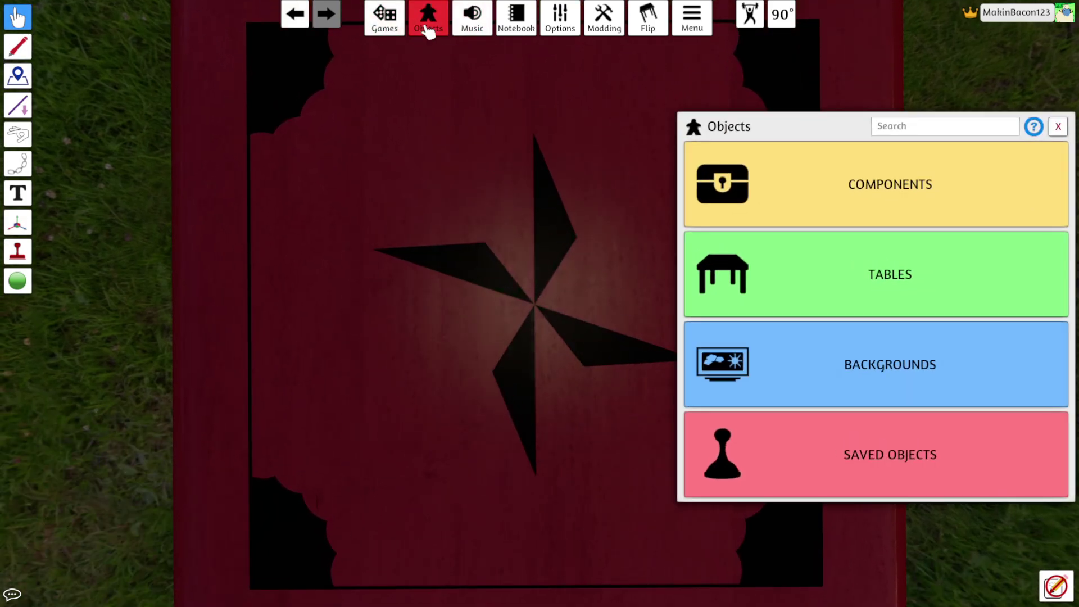
pyautogui.click(858, 207)
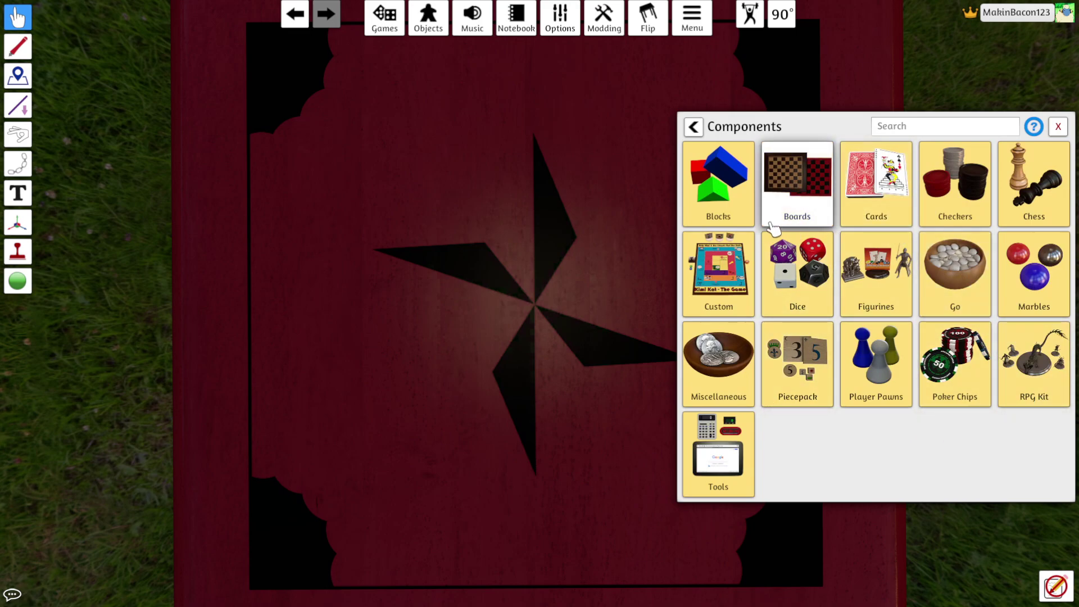
pyautogui.click(879, 188)
pyautogui.moveTo(869, 215); pyautogui.dragTo(537, 278)
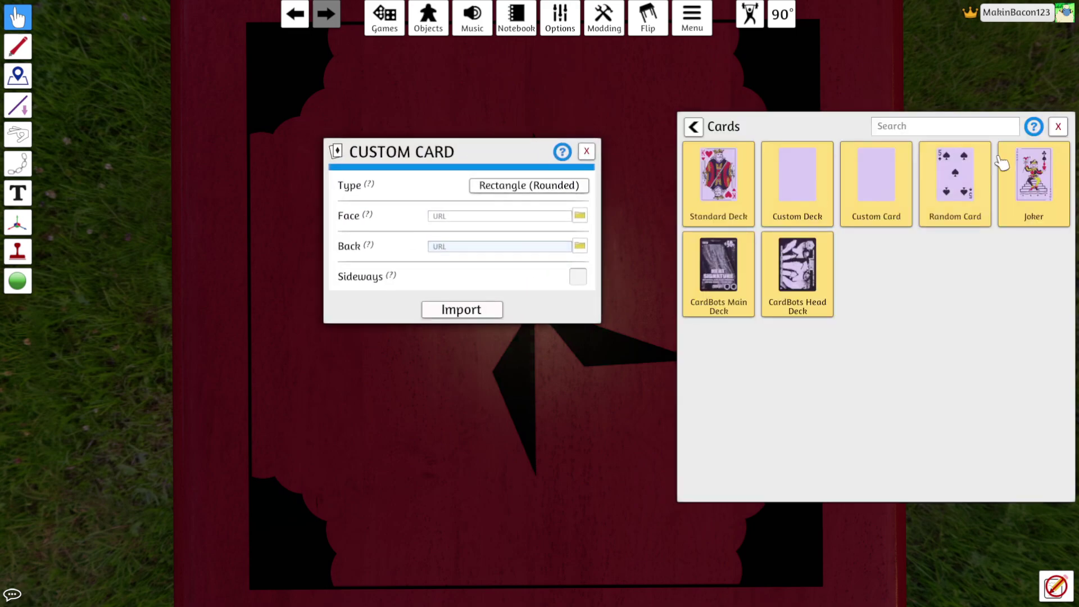
pyautogui.click(1059, 126)
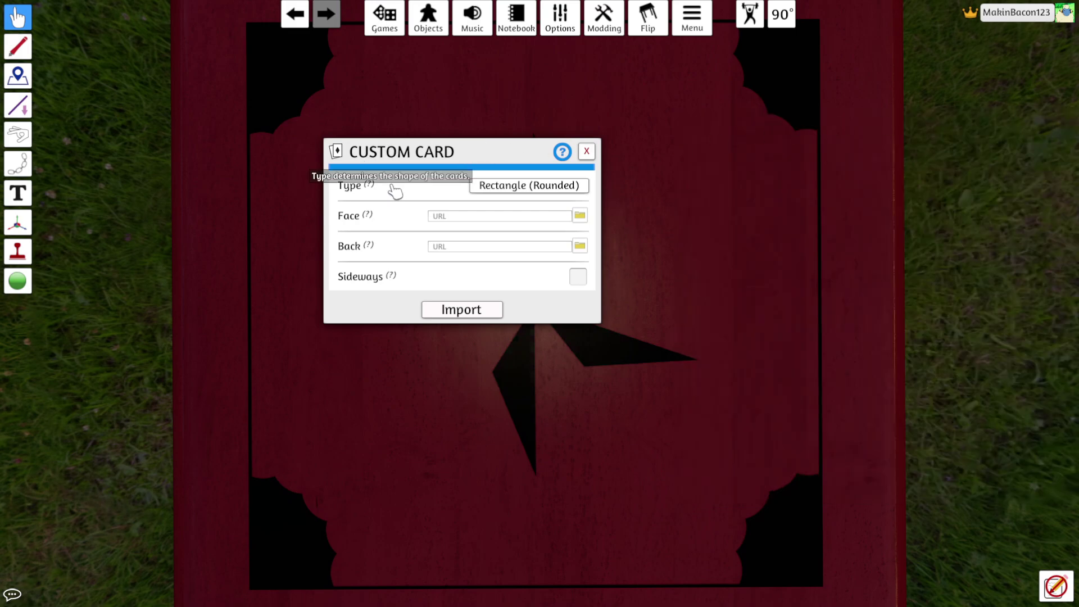
# Step: Set the custom card's back to the "card back" image from Elestrals PNGs, uploading it to the Steam Cloud
pyautogui.click(586, 248)
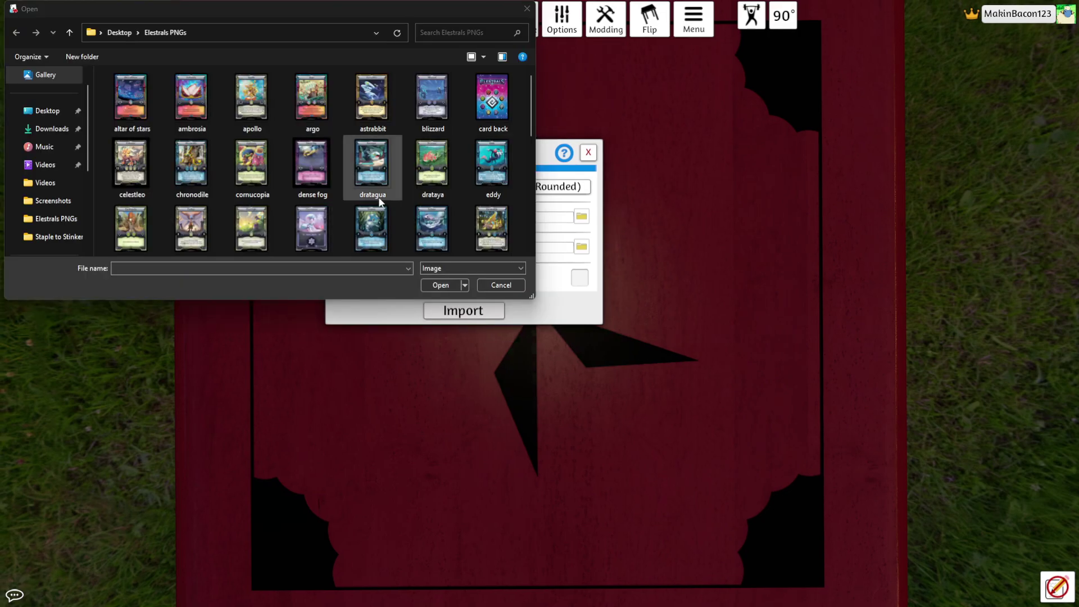
pyautogui.click(489, 97)
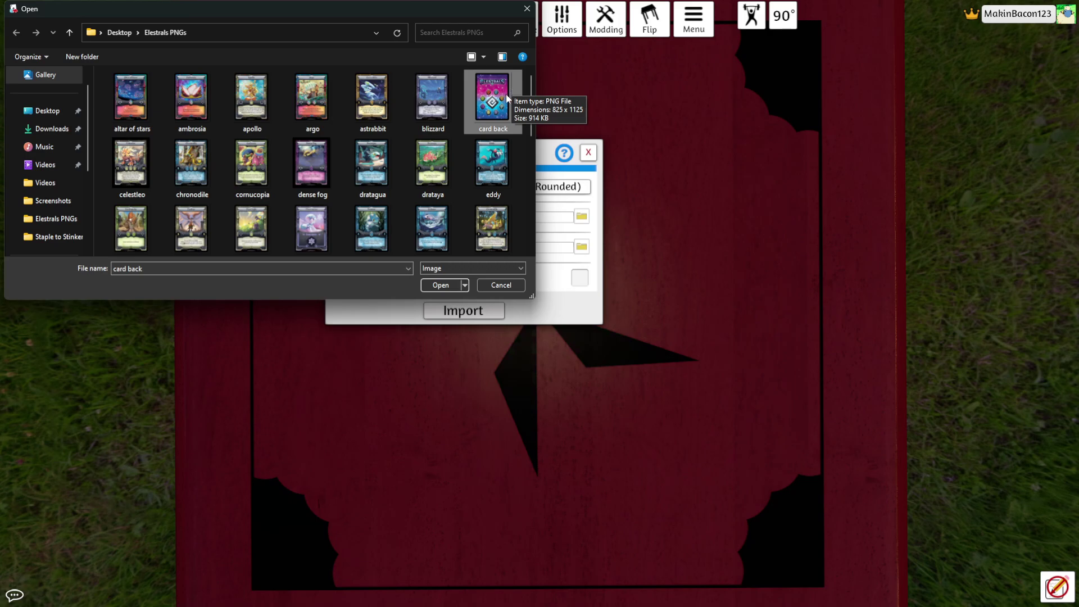
pyautogui.doubleClick(505, 102)
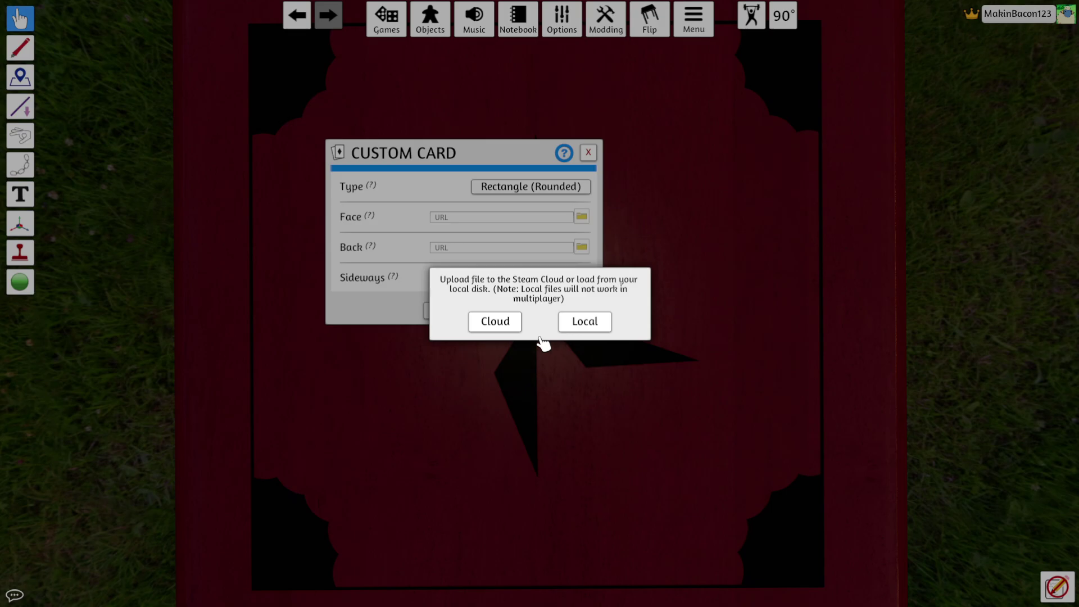
pyautogui.click(494, 322)
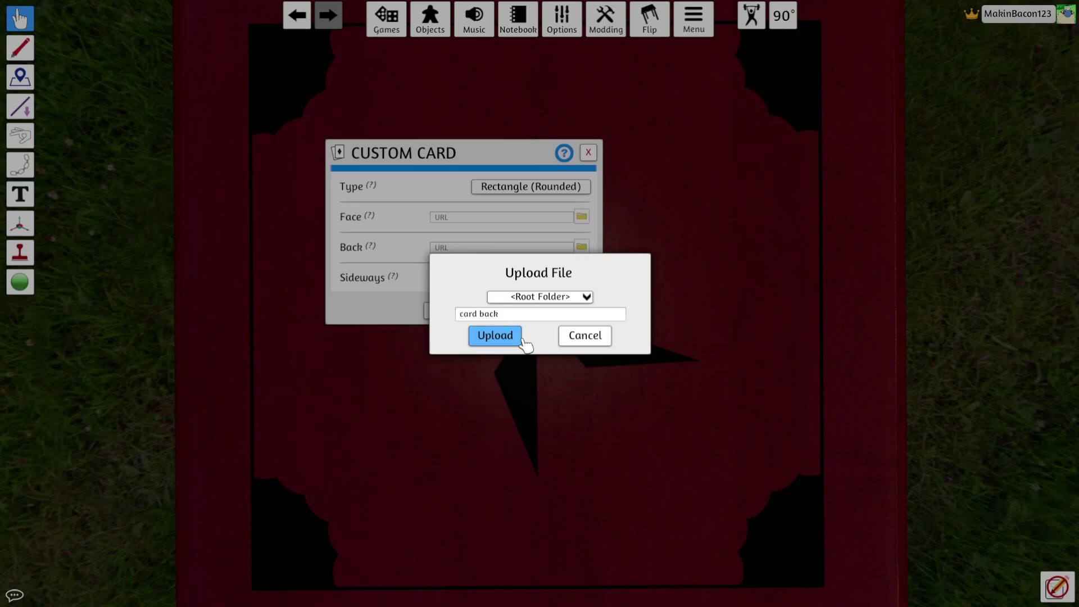
pyautogui.click(543, 299)
pyautogui.click(545, 308)
pyautogui.click(491, 337)
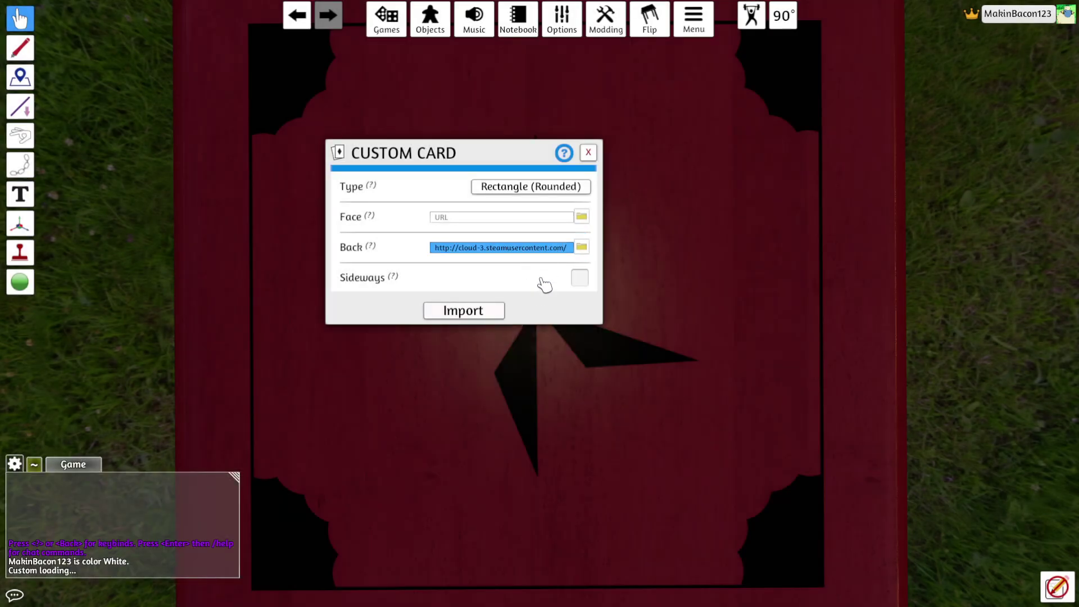
# Step: Set the custom card's face to the "celestleo" image, uploading it to the Steam Cloud, and import the card
pyautogui.click(584, 218)
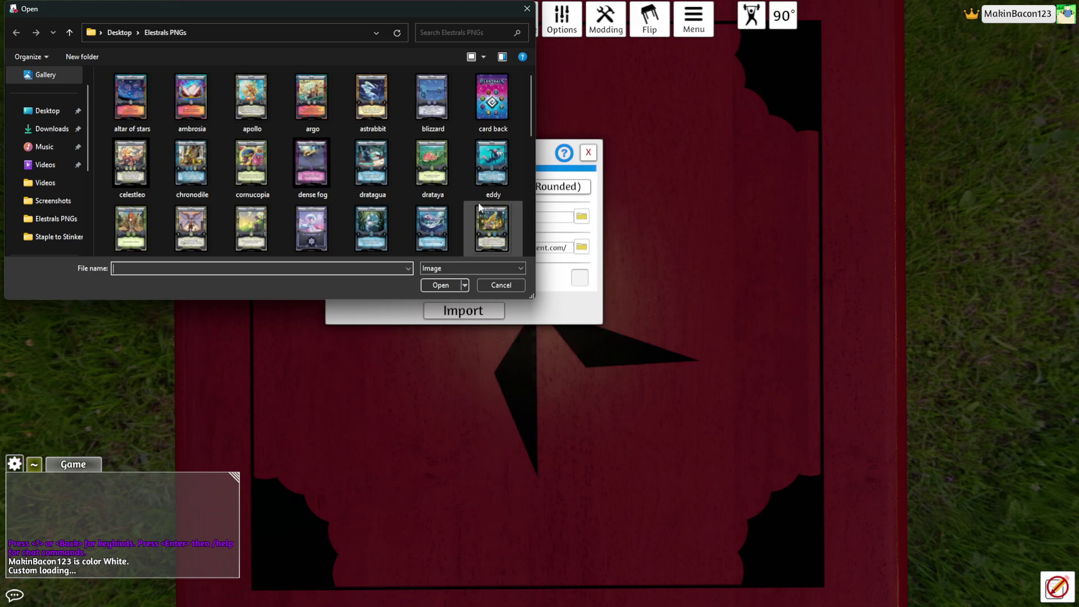
pyautogui.doubleClick(141, 171)
pyautogui.click(498, 319)
pyautogui.click(495, 336)
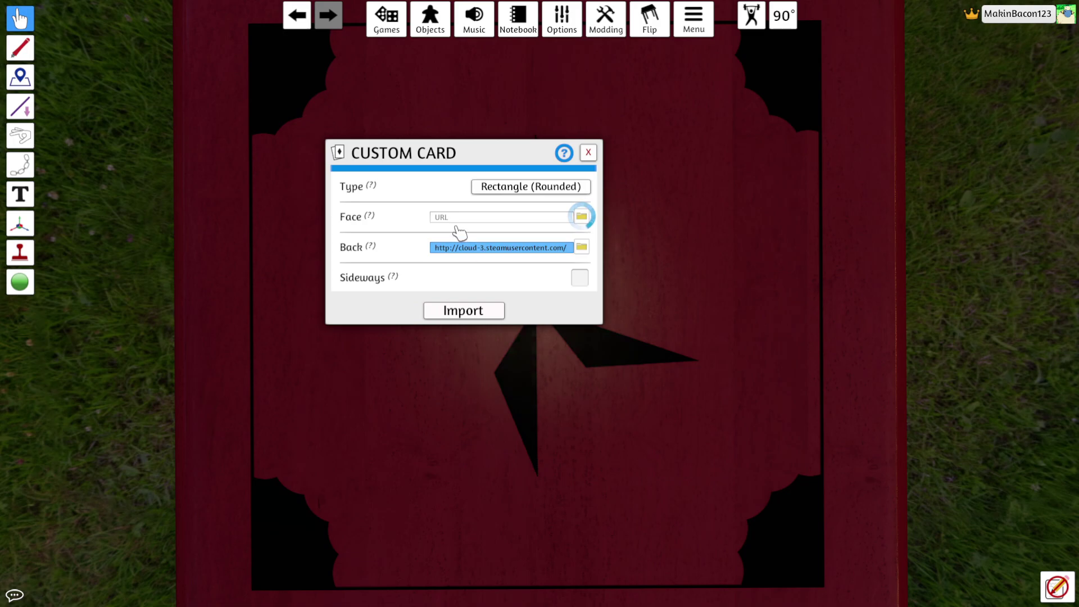
pyautogui.click(495, 313)
pyautogui.scroll(5, 597, 306)
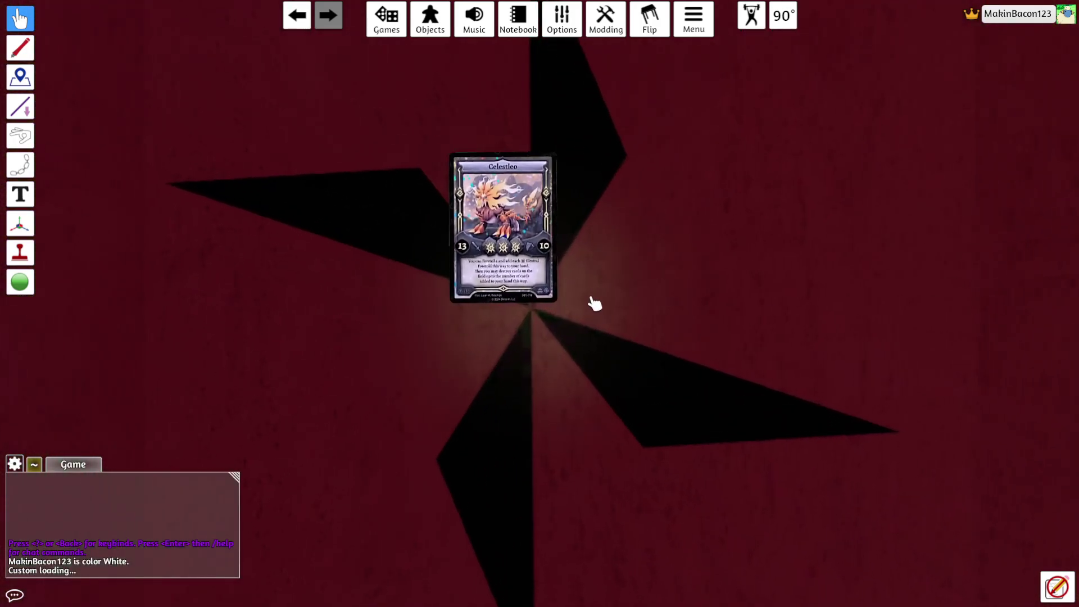
pyautogui.scroll(3, 595, 306)
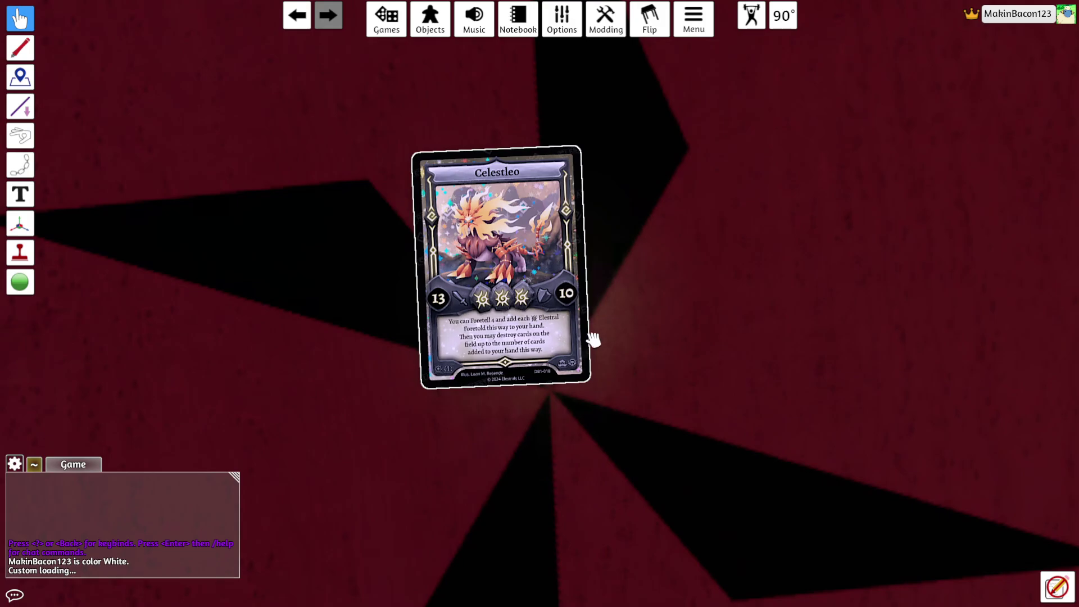
# Step: Flip the Celestleo card to its back and face up again, and stack duplicates into a three-card deck
pyautogui.press('f')
pyautogui.press('f')
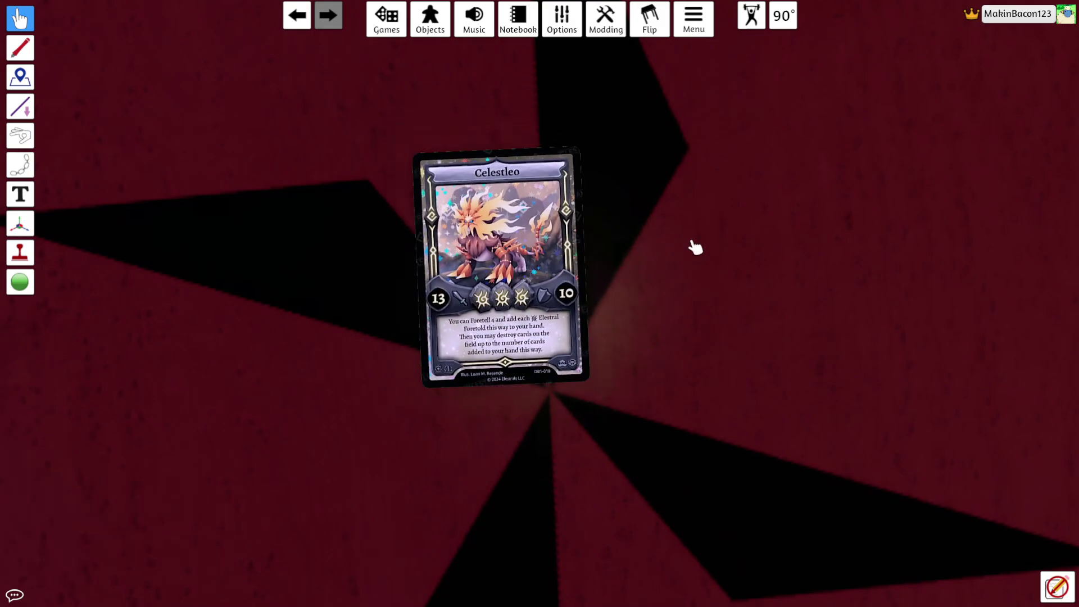
pyautogui.moveTo(527, 283); pyautogui.dragTo(527, 284)
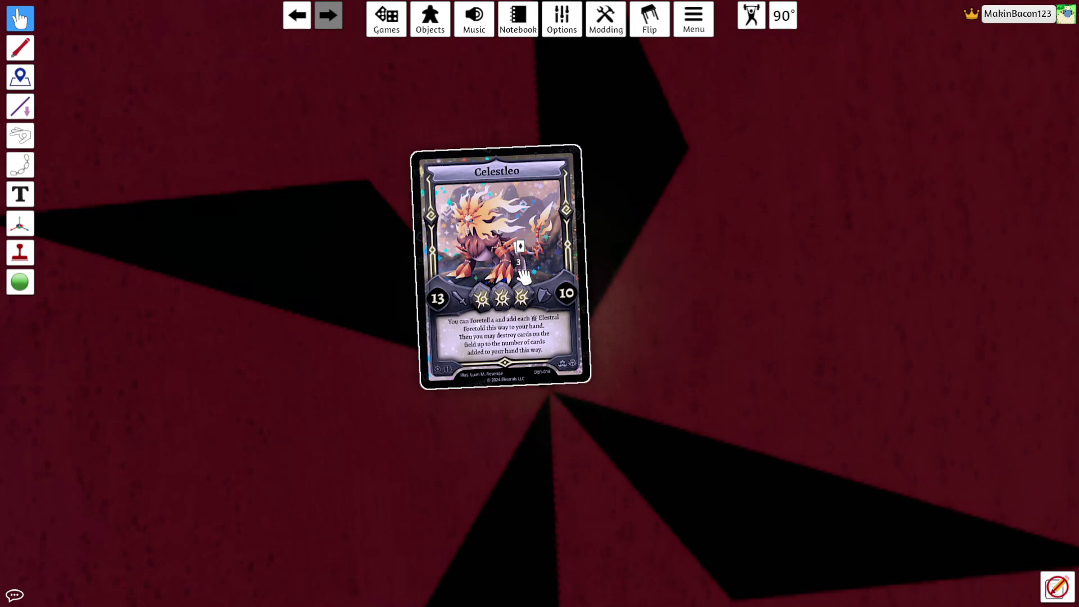
pyautogui.moveTo(588, 260); pyautogui.dragTo(587, 260)
pyautogui.scroll(-4, 518, 168)
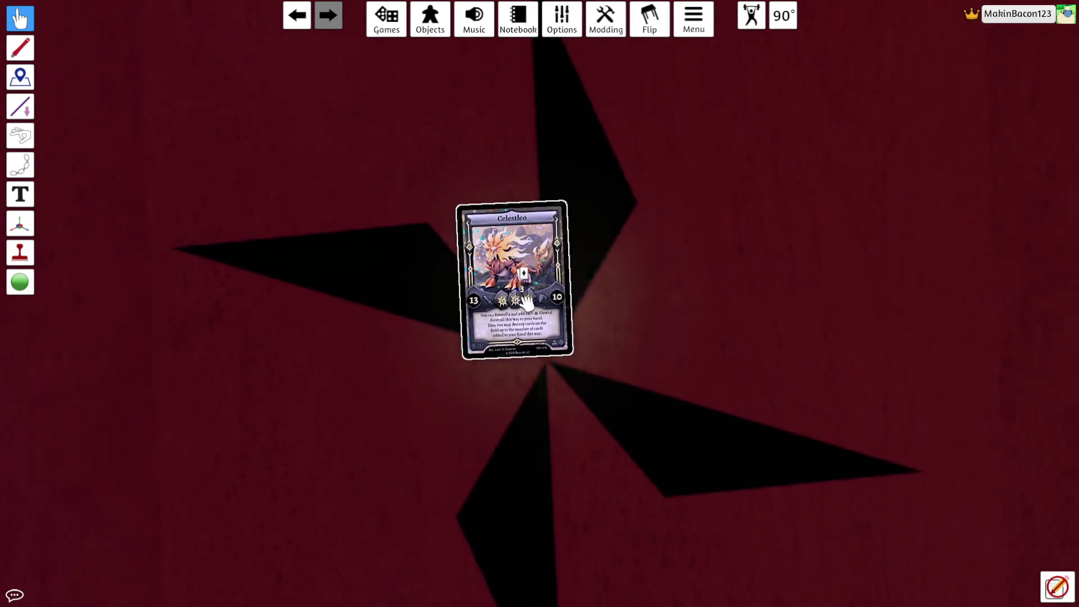
# Step: Place the saved Chronodile deck from the Elestrals Decks folder on the table and close the object browser
pyautogui.click(426, 22)
pyautogui.click(859, 444)
pyautogui.click(720, 180)
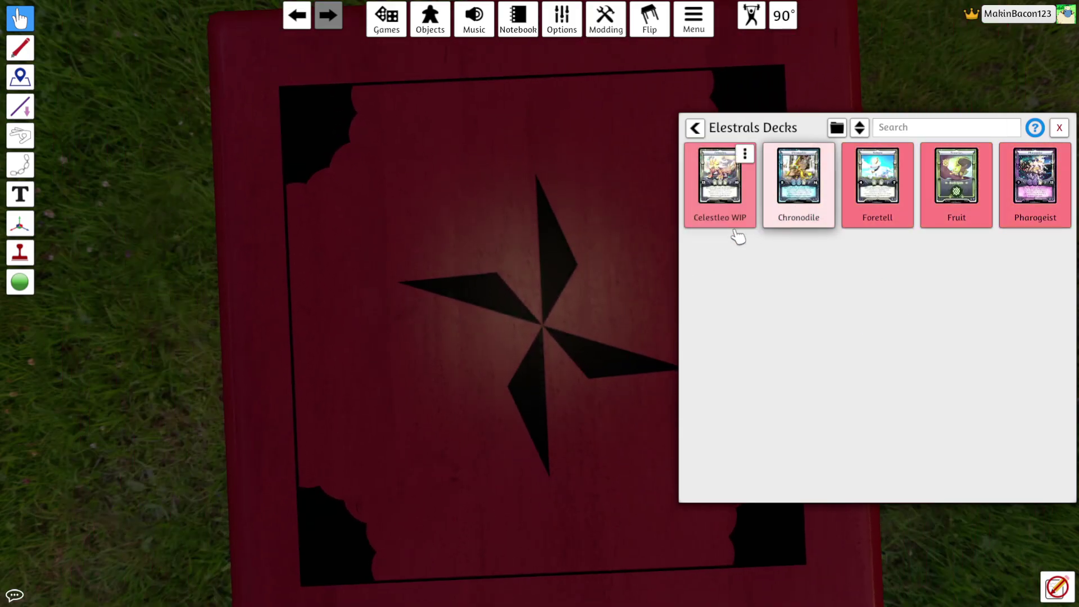
pyautogui.click(795, 216)
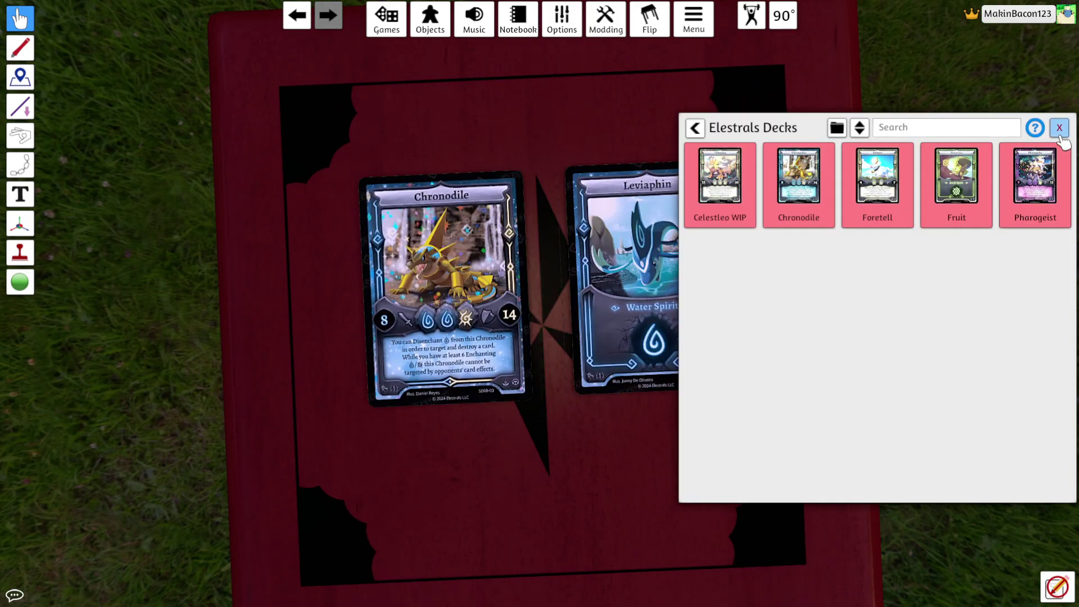
pyautogui.click(1060, 125)
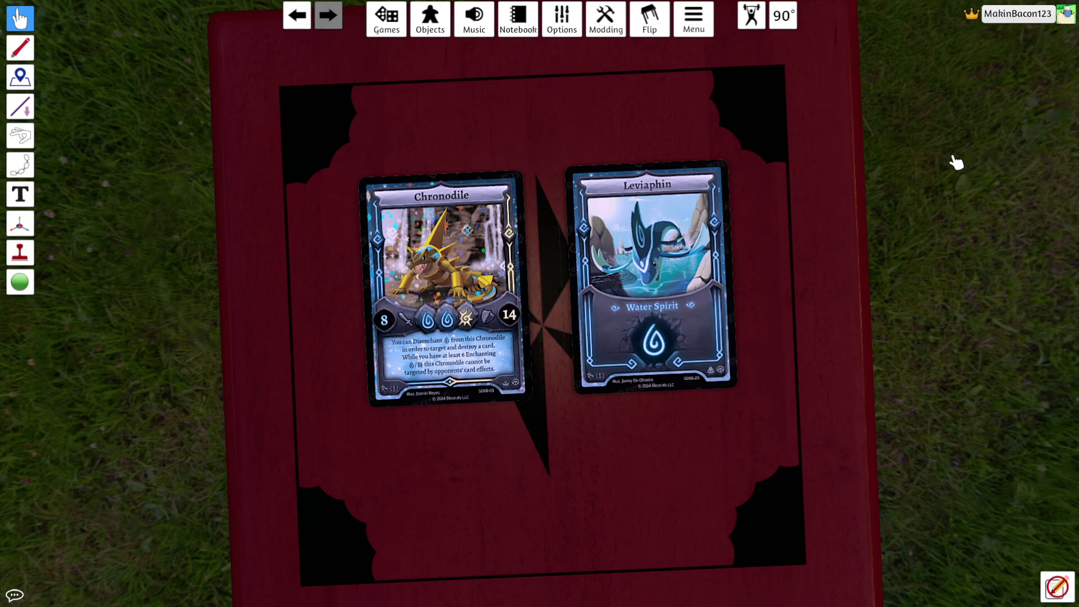
pyautogui.click(438, 28)
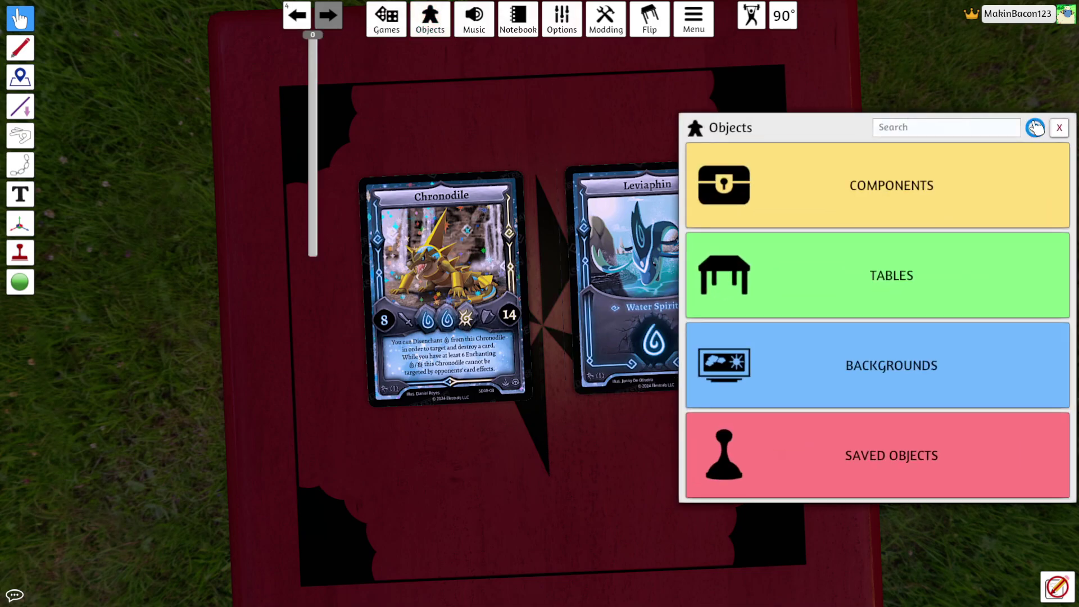
pyautogui.click(1059, 127)
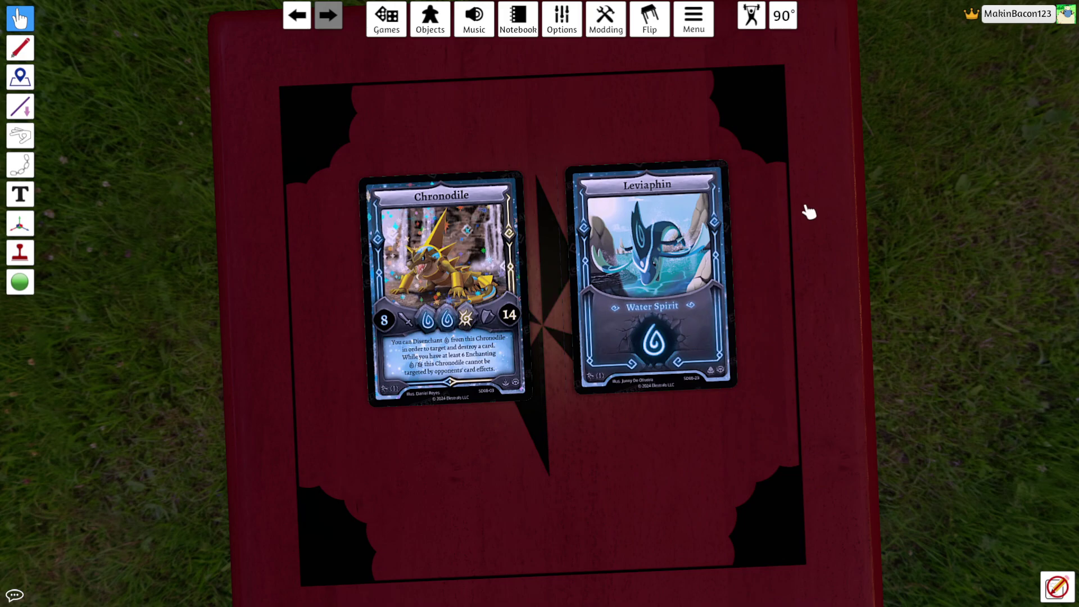
# Step: Examine the Chronodile and Leviaphin decks up close, browse the cards in the Chronodile deck, and close the search
pyautogui.scroll(3, 802, 233)
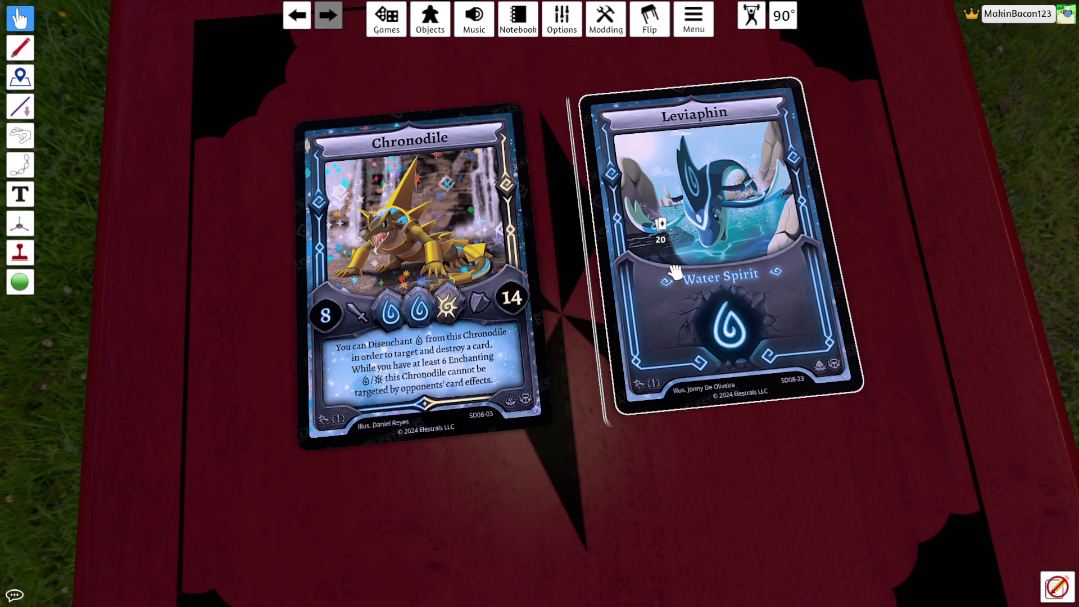
pyautogui.scroll(2, 691, 290)
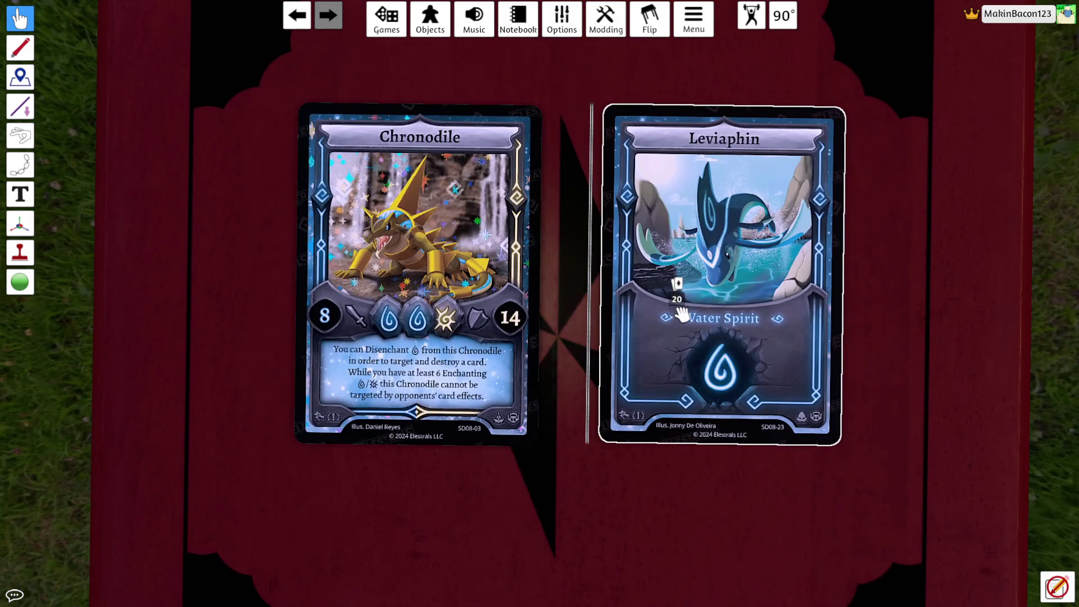
pyautogui.scroll(2, 652, 312)
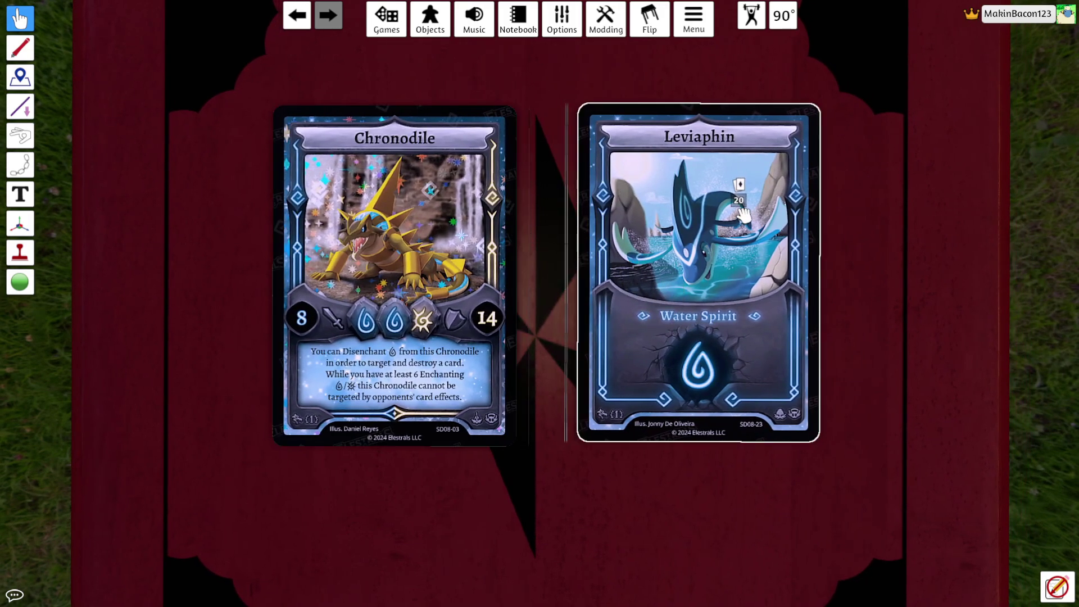
pyautogui.press('d')
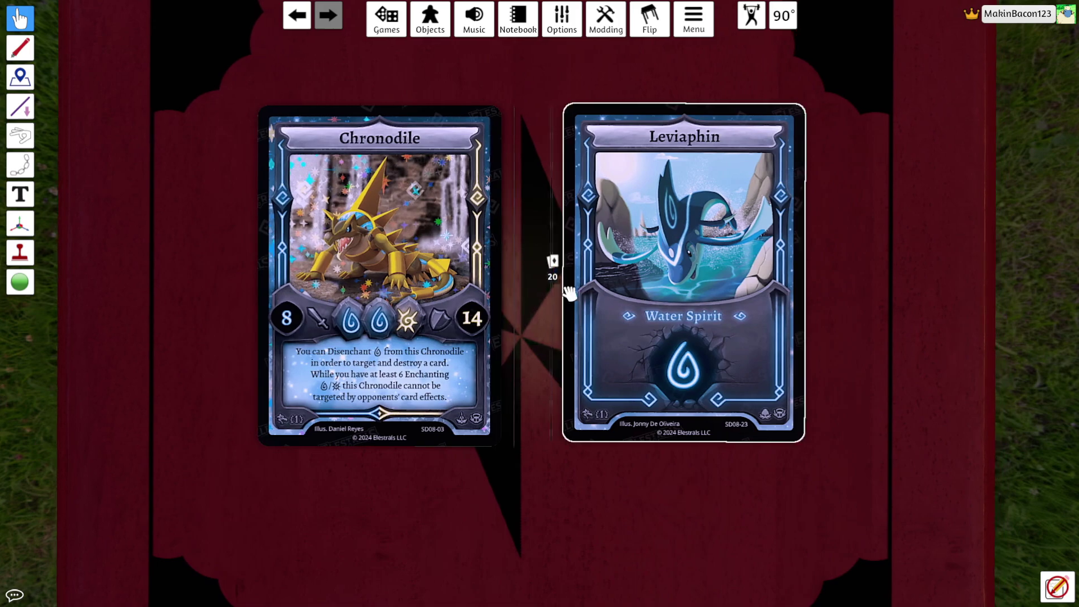
pyautogui.press('q')
pyautogui.press('e')
pyautogui.rightClick(434, 276)
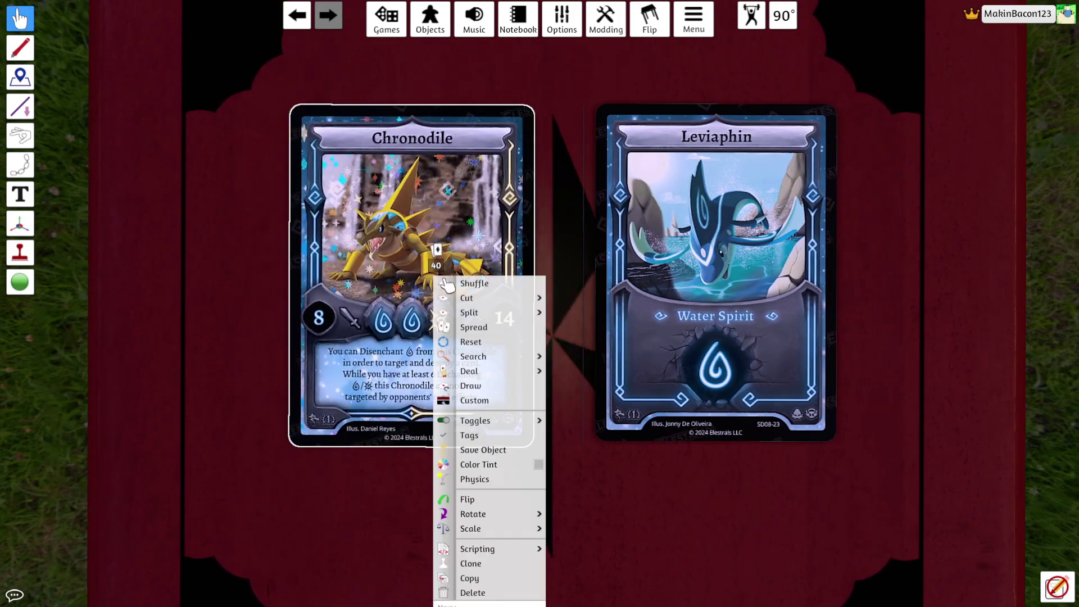
pyautogui.click(474, 356)
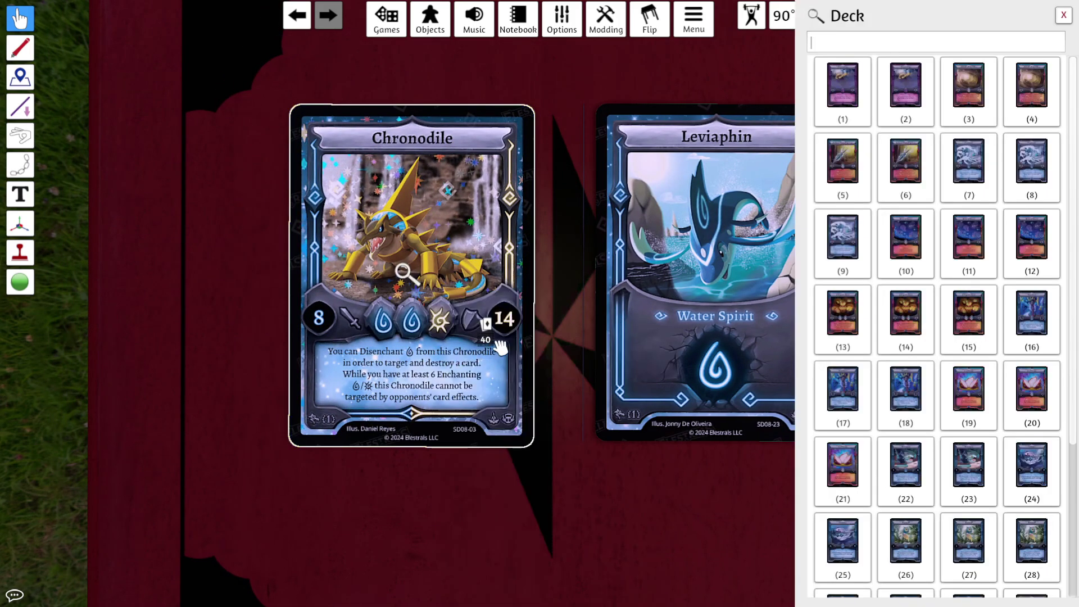
pyautogui.moveTo(963, 84)
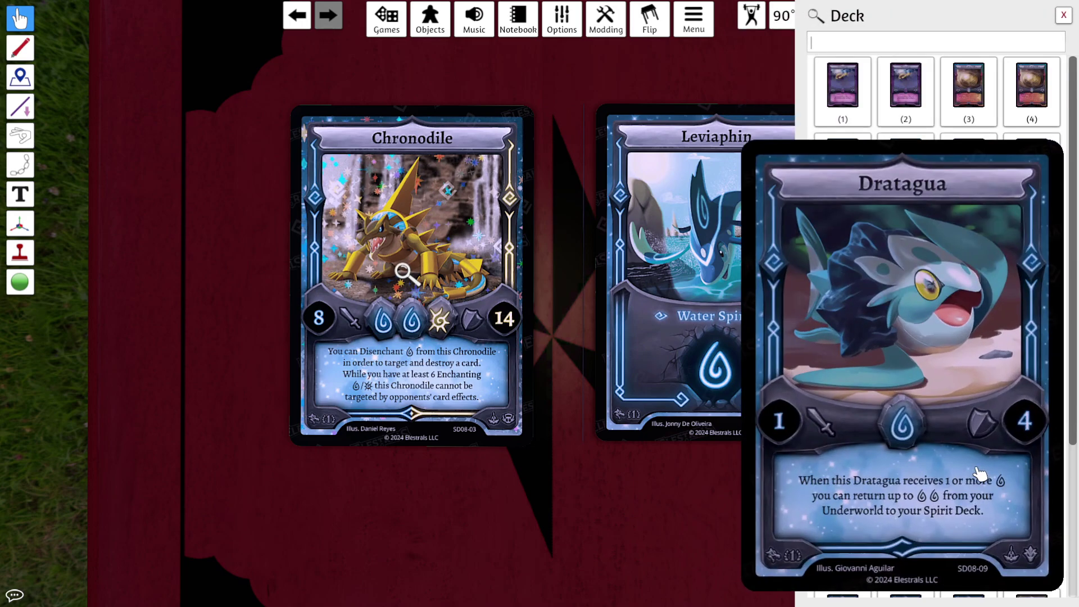
pyautogui.scroll(-3, 959, 261)
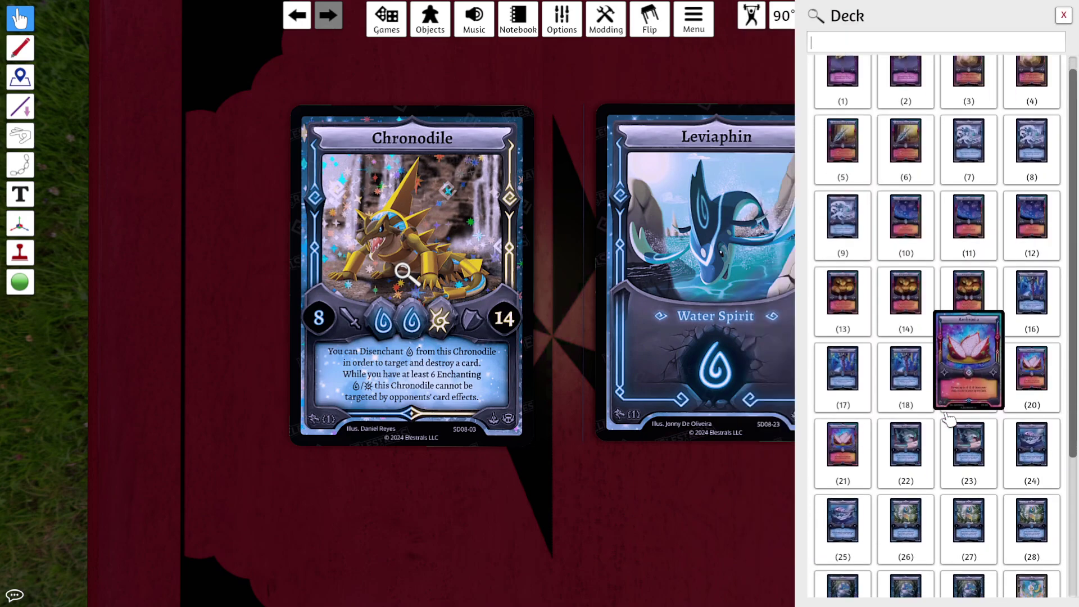
pyautogui.moveTo(948, 478)
pyautogui.scroll(3, 905, 394)
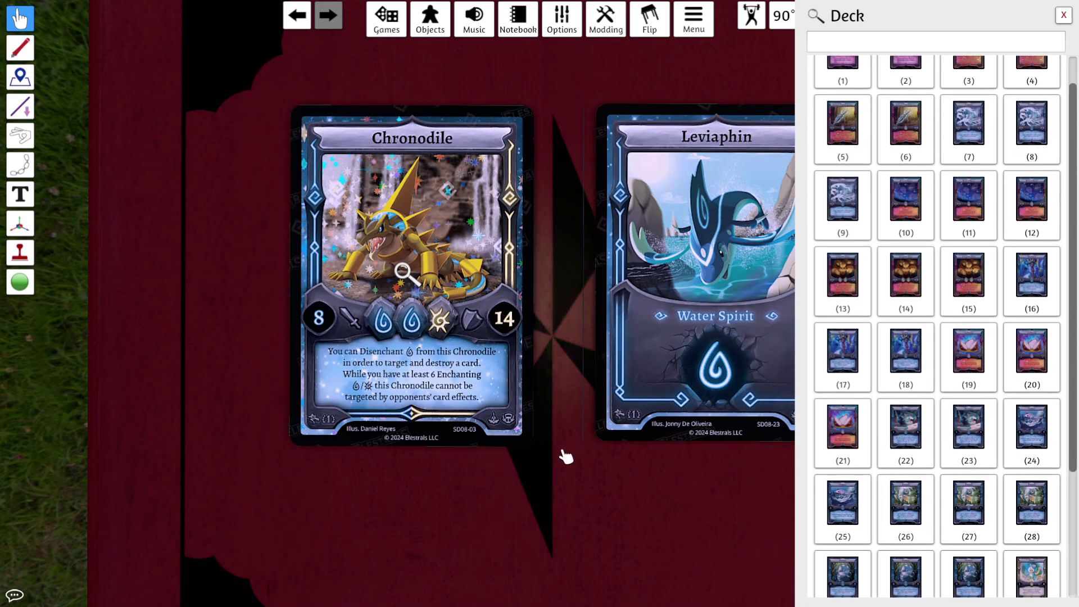
pyautogui.moveTo(918, 285)
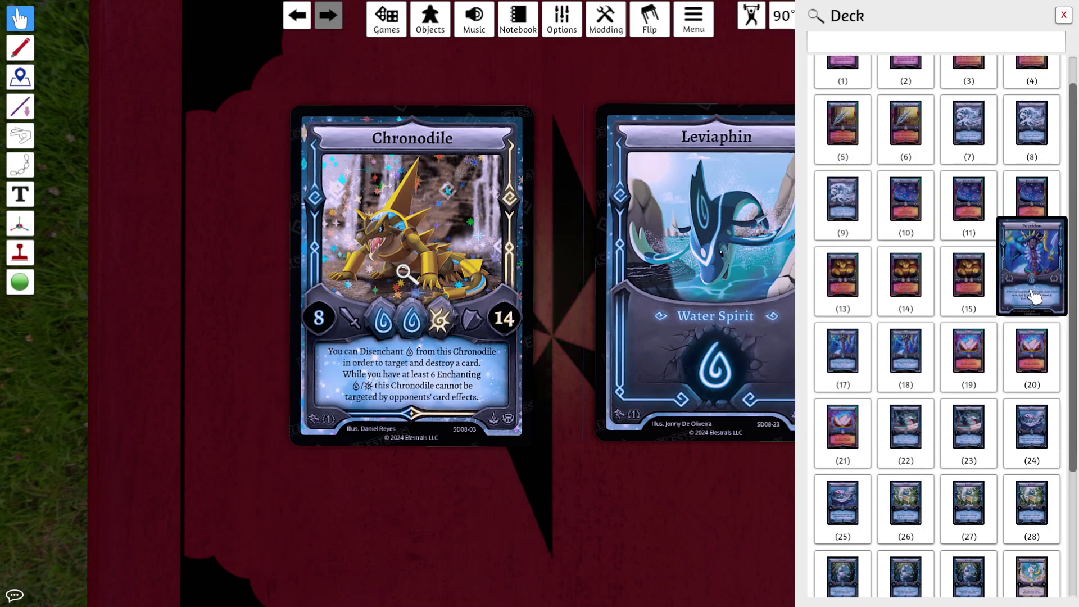
pyautogui.click(1064, 15)
# Step: Draw a series of cards from the Chronodile main deck into the hand
pyautogui.scroll(-2, 500, 296)
pyautogui.press('1')
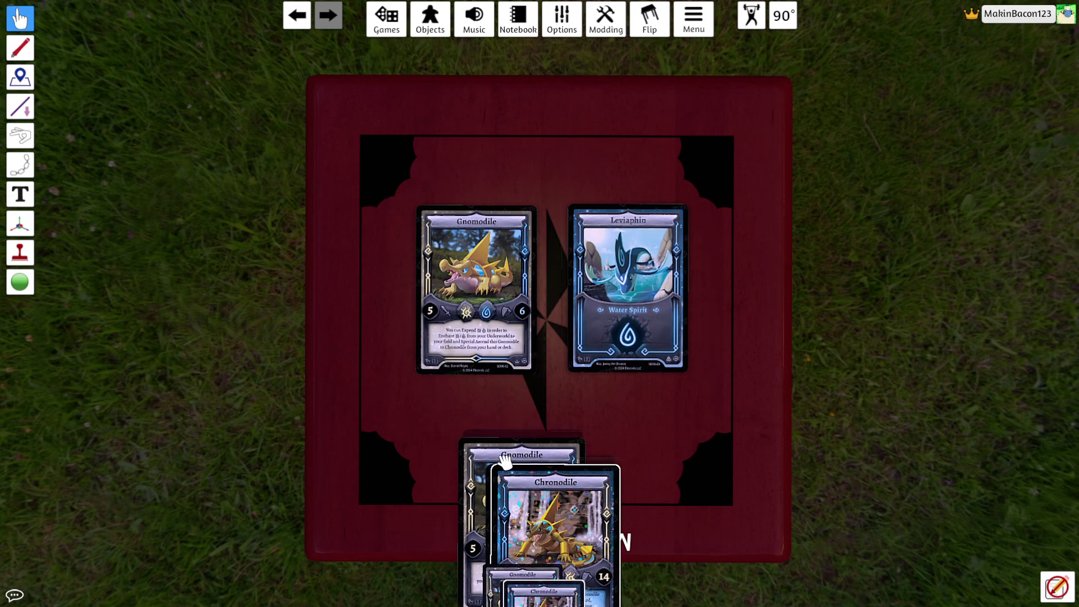
pyautogui.press('1')
pyautogui.press('1')
pyautogui.press('1')
pyautogui.press('1')
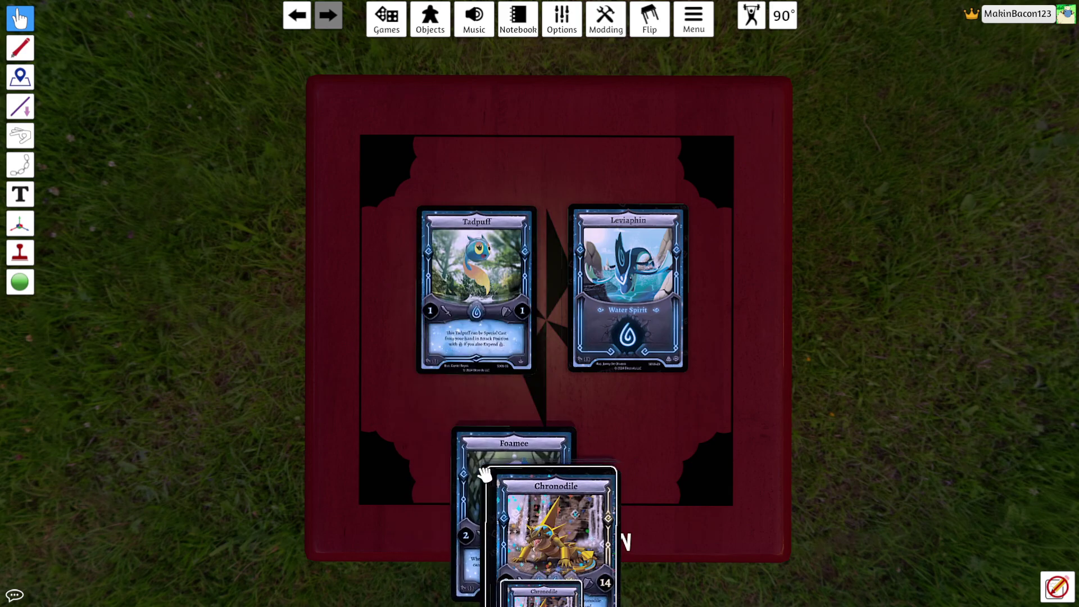
pyautogui.press('1')
pyautogui.press('1')
# Step: Draw the Leviaphin spirit deck into the hand until that deck is used up
pyautogui.moveTo(642, 315); pyautogui.dragTo(621, 395)
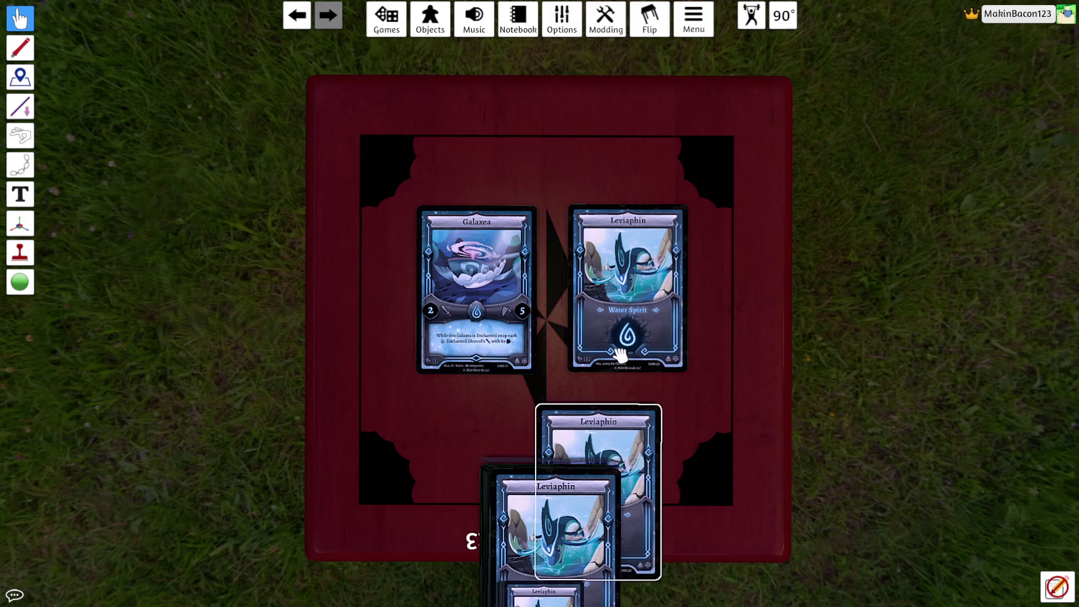
pyautogui.press('1')
pyautogui.press('1')
pyautogui.press('1')
pyautogui.press('1')
pyautogui.press('1')
pyautogui.press('1')
pyautogui.press('1')
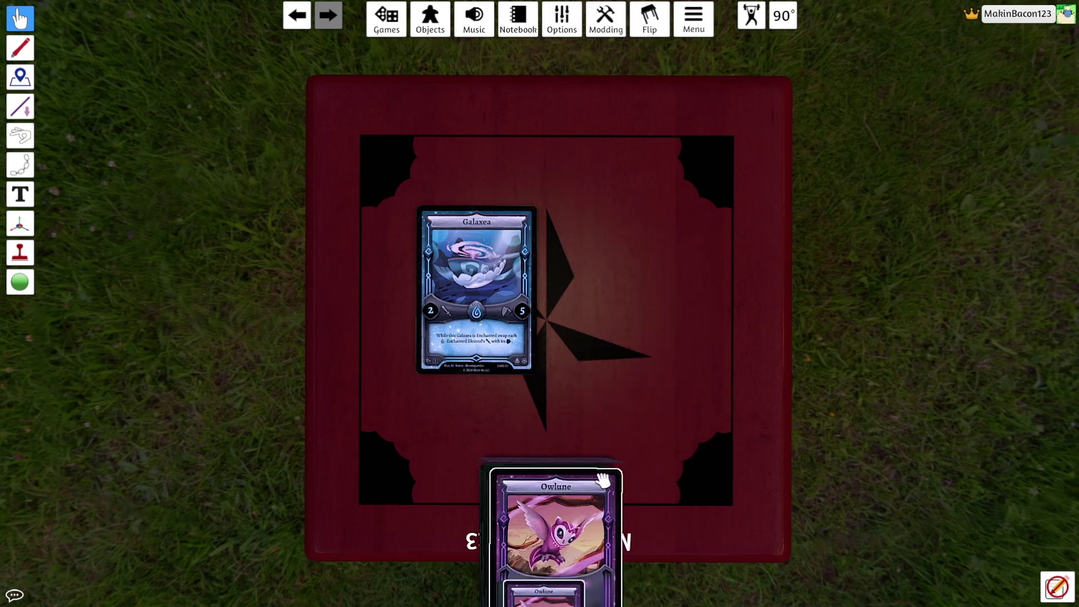
# Step: Select the remaining Galaxea deck together with all the cards in the hand and delete them
pyautogui.scroll(-3, 596, 534)
pyautogui.press('s')
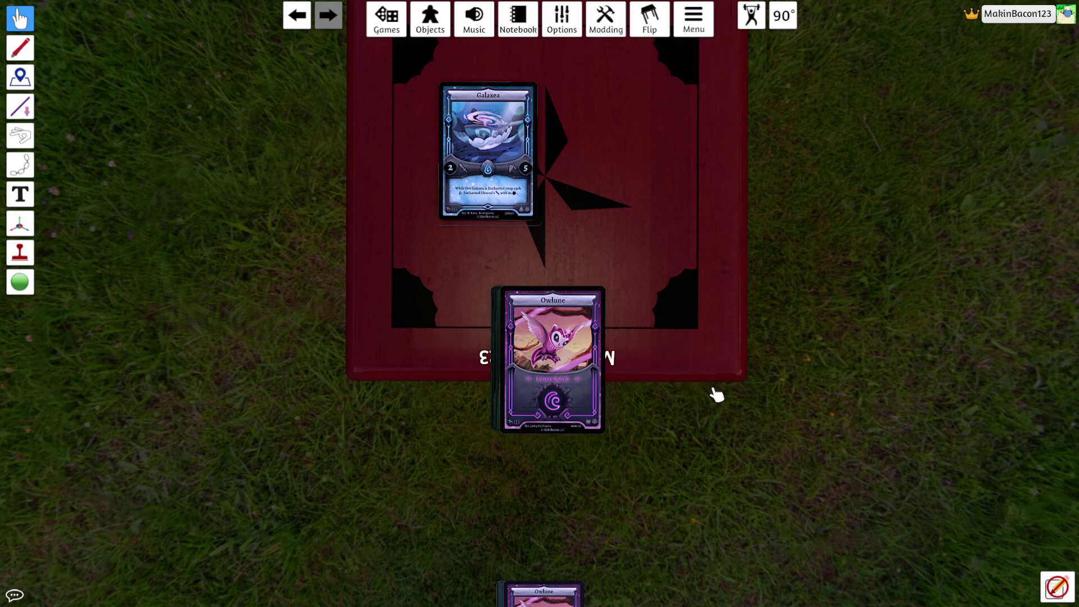
pyautogui.scroll(3, 716, 395)
pyautogui.press('w')
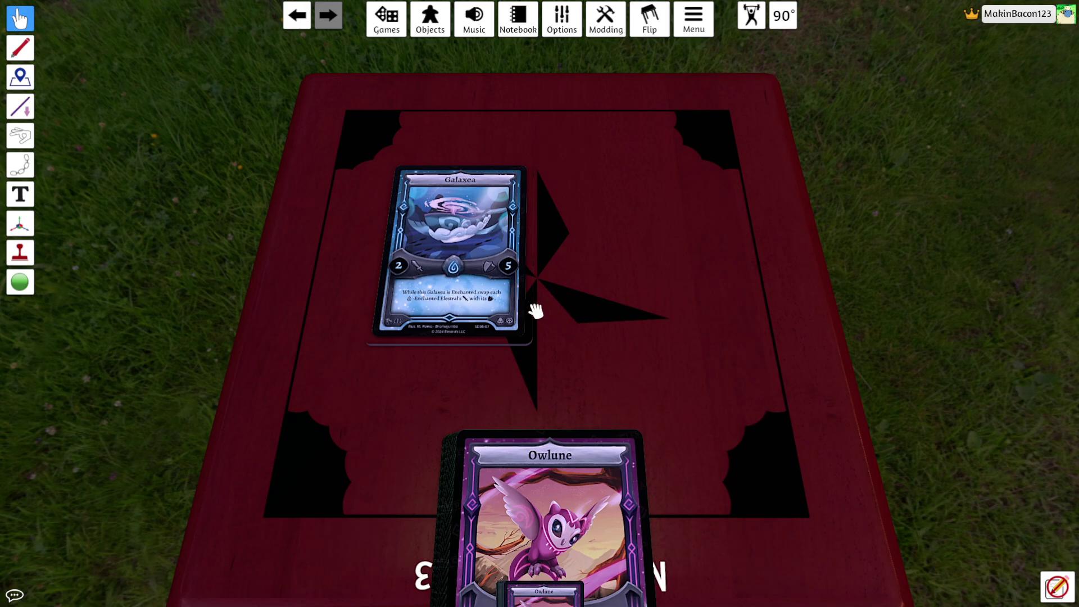
pyautogui.press('space')
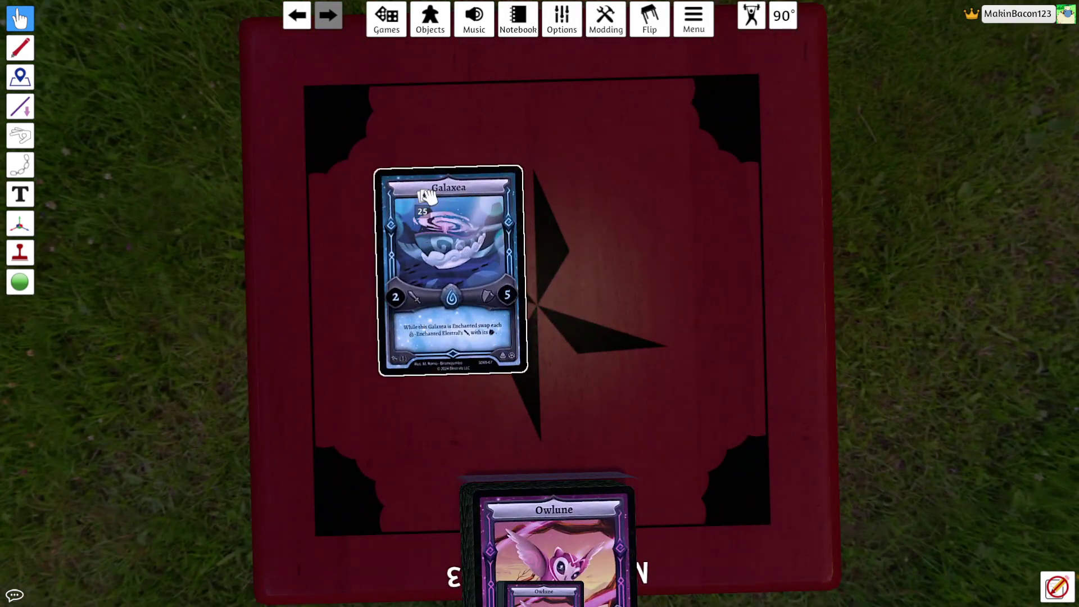
pyautogui.moveTo(303, 128); pyautogui.dragTo(785, 606)
pyautogui.press('Delete')
# Step: Place a new Custom Card from the card components on the empty table and close the object browser
pyautogui.click(430, 19)
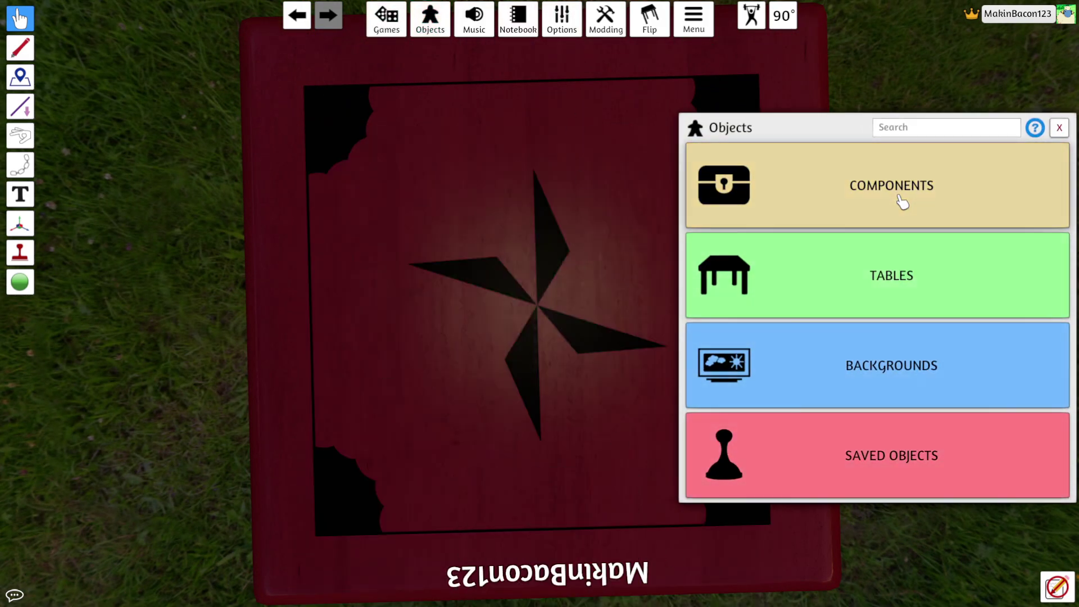
pyautogui.click(898, 202)
pyautogui.click(874, 171)
pyautogui.click(882, 194)
pyautogui.click(749, 235)
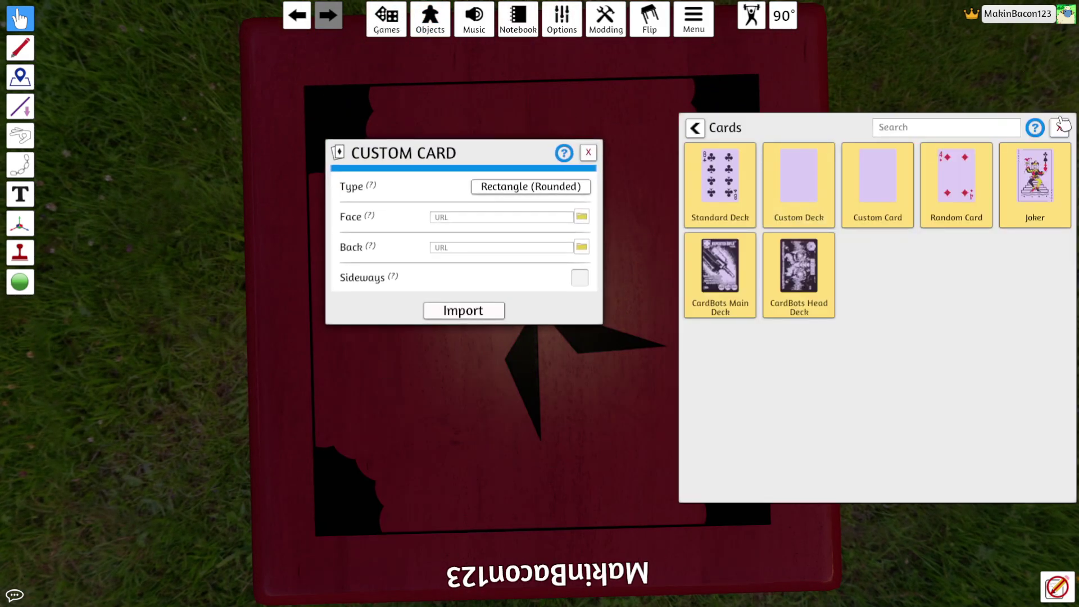
# Step: Set the new custom card's back to the "card back" image, uploading it to the Steam Cloud
pyautogui.click(581, 247)
pyautogui.doubleClick(509, 100)
pyautogui.click(493, 320)
pyautogui.click(495, 335)
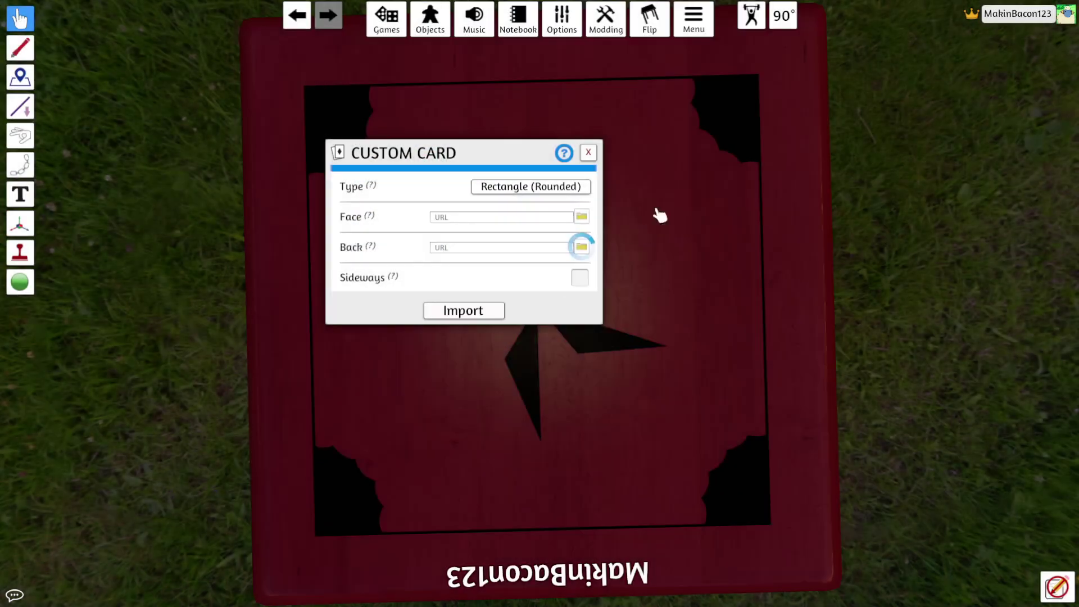
# Step: Set the new card's face to the "galaxea" image through the Steam Cloud and import the card
pyautogui.click(581, 216)
pyautogui.doubleClick(437, 216)
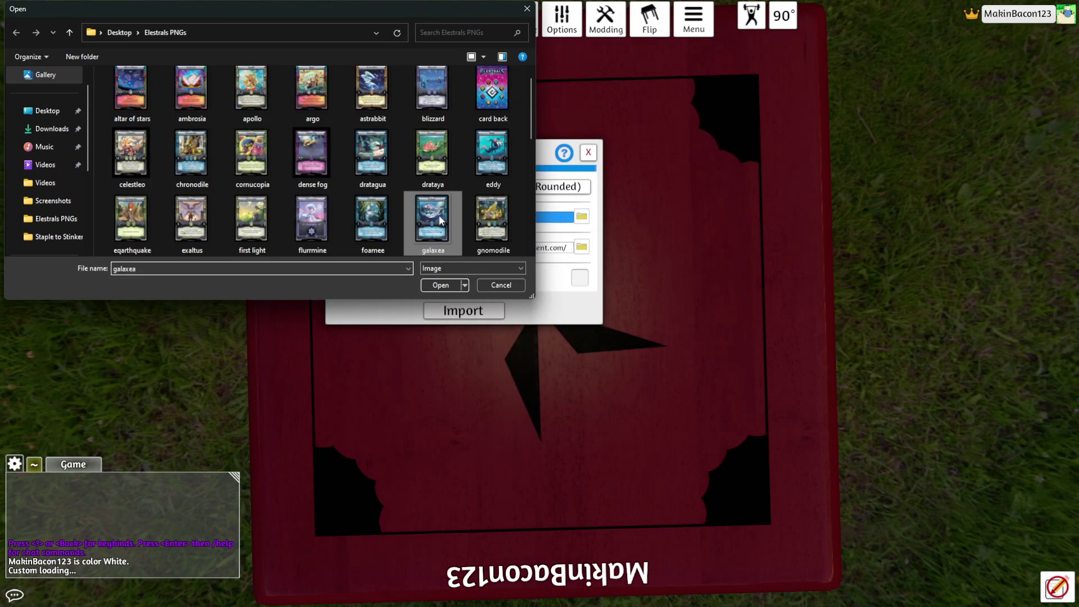
pyautogui.click(495, 321)
pyautogui.click(484, 337)
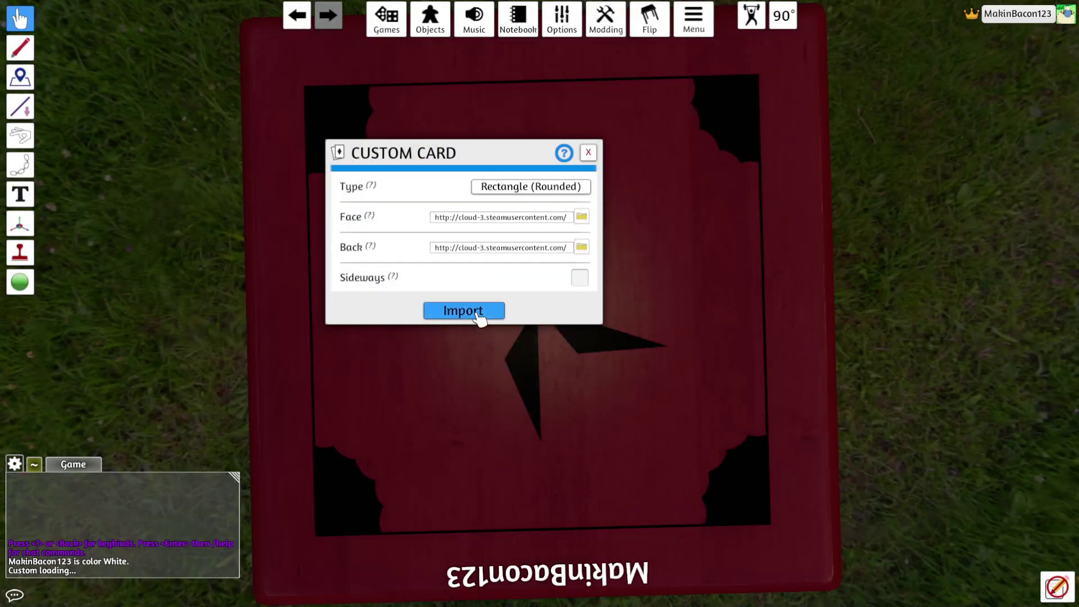
pyautogui.click(478, 314)
pyautogui.scroll(5, 628, 287)
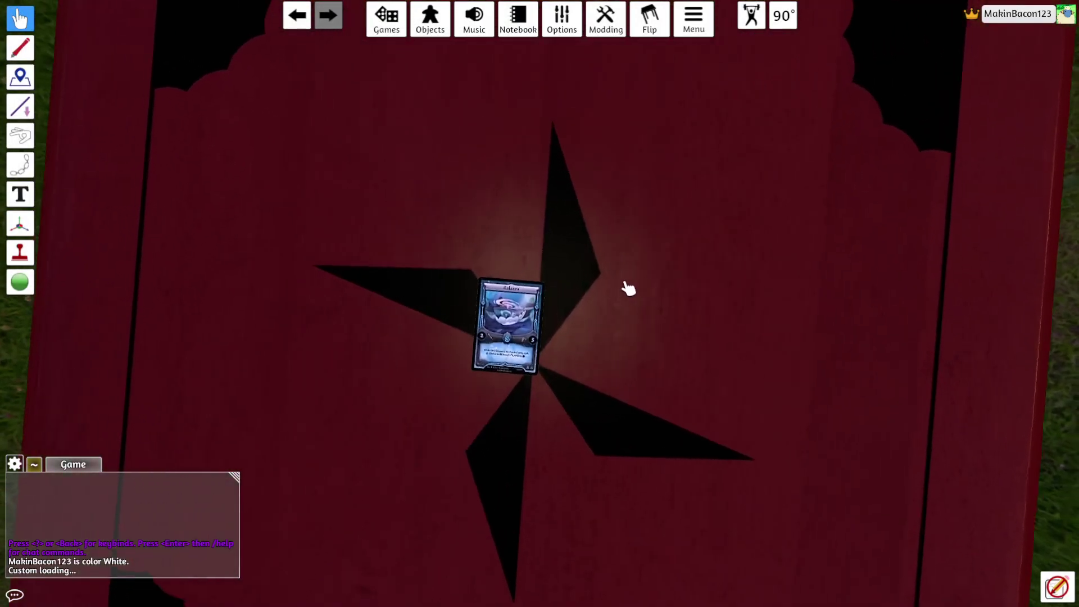
# Step: Duplicate the Galaxea card by pasting copies, including one beside the original on the table
pyautogui.scroll(5, 627, 287)
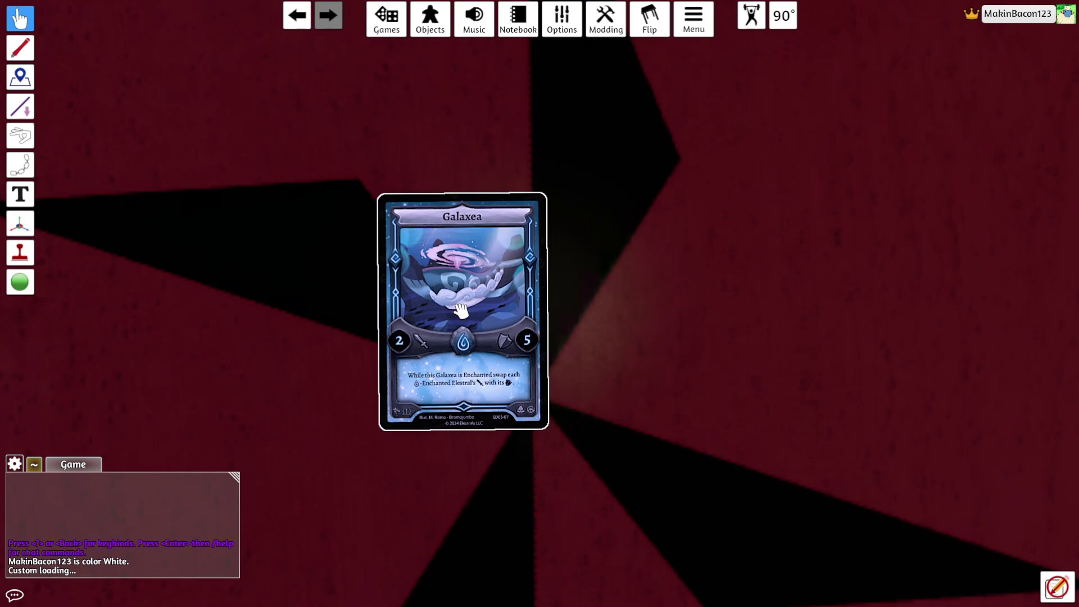
pyautogui.press('alt')
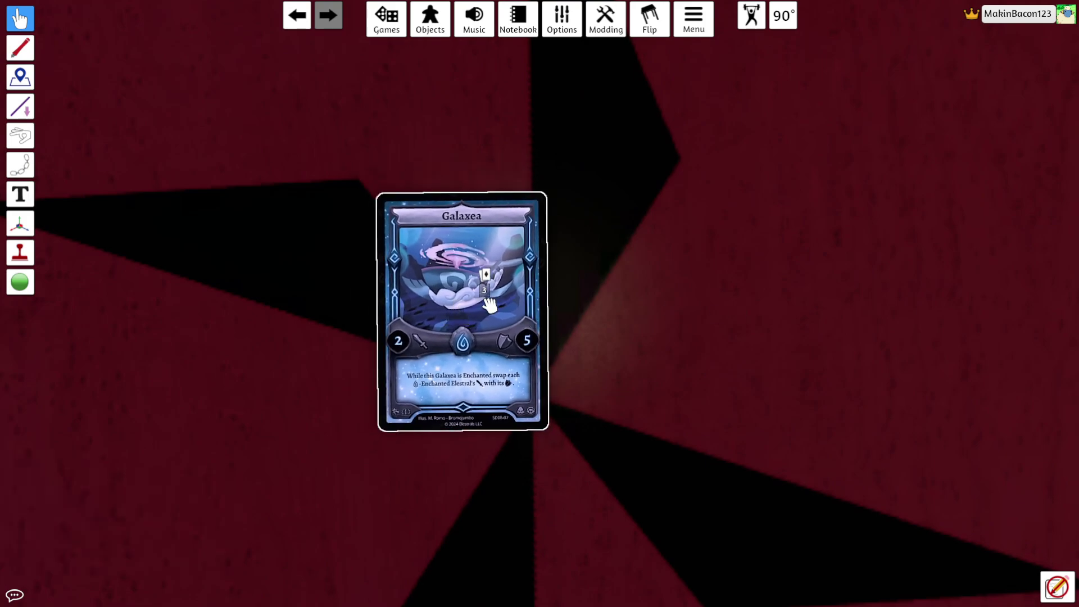
pyautogui.hotkey('ctrl', 'v')
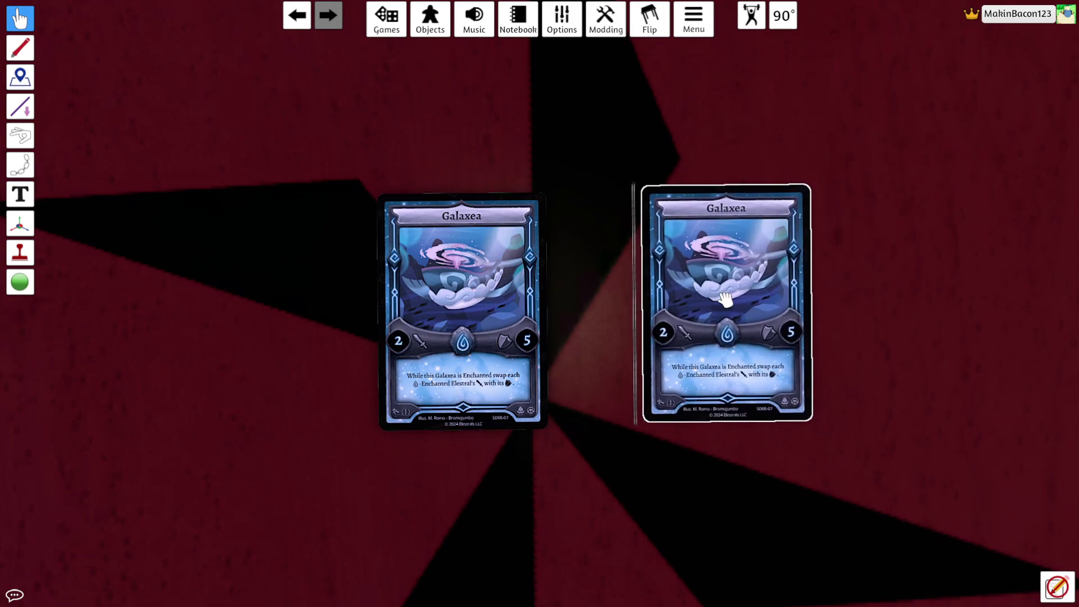
# Step: Replace the face of the Galaxea copy with the "chronodile" image, uploading it to the cloud's root folder, and import it
pyautogui.rightClick(723, 298)
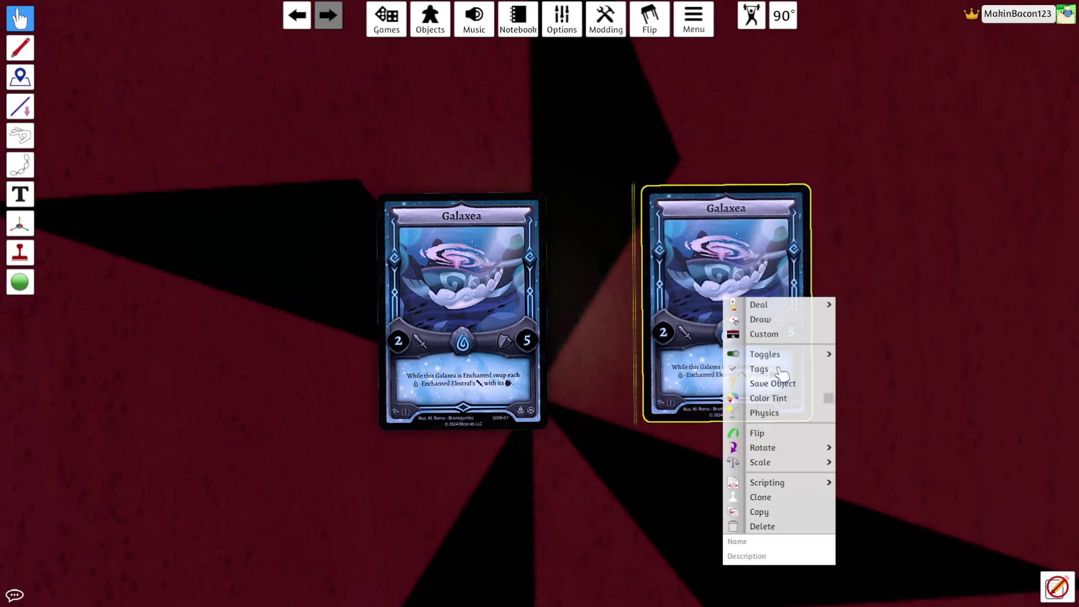
pyautogui.click(789, 336)
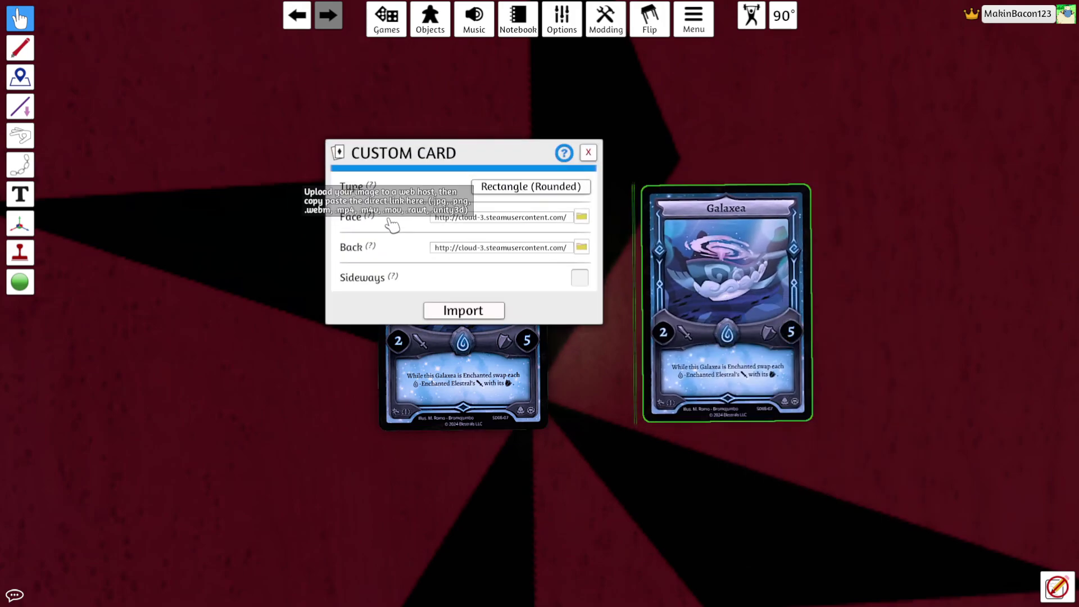
pyautogui.click(581, 216)
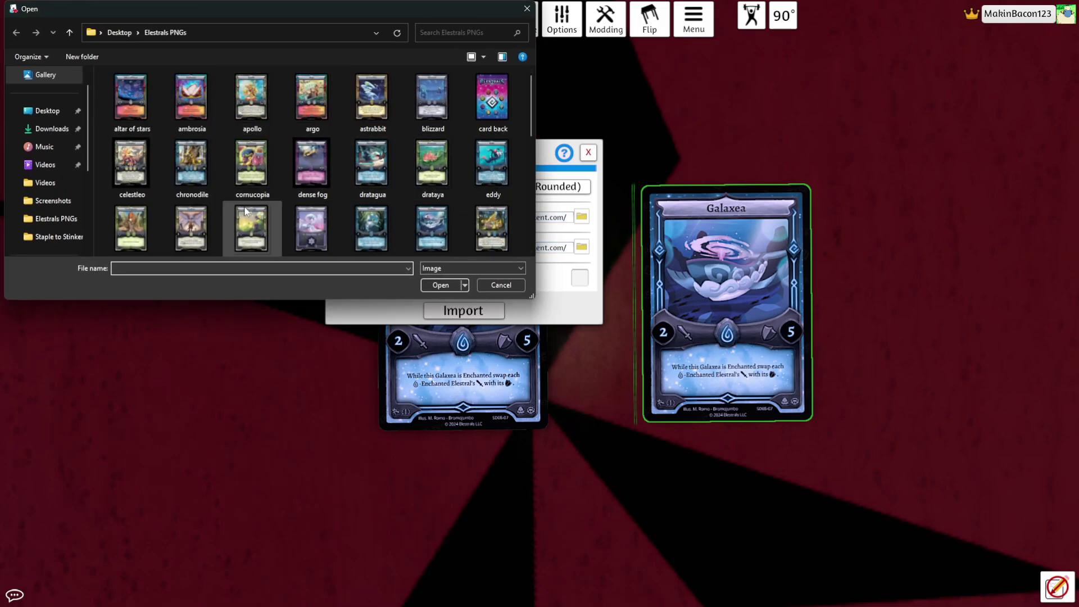
pyautogui.doubleClick(191, 163)
pyautogui.click(494, 322)
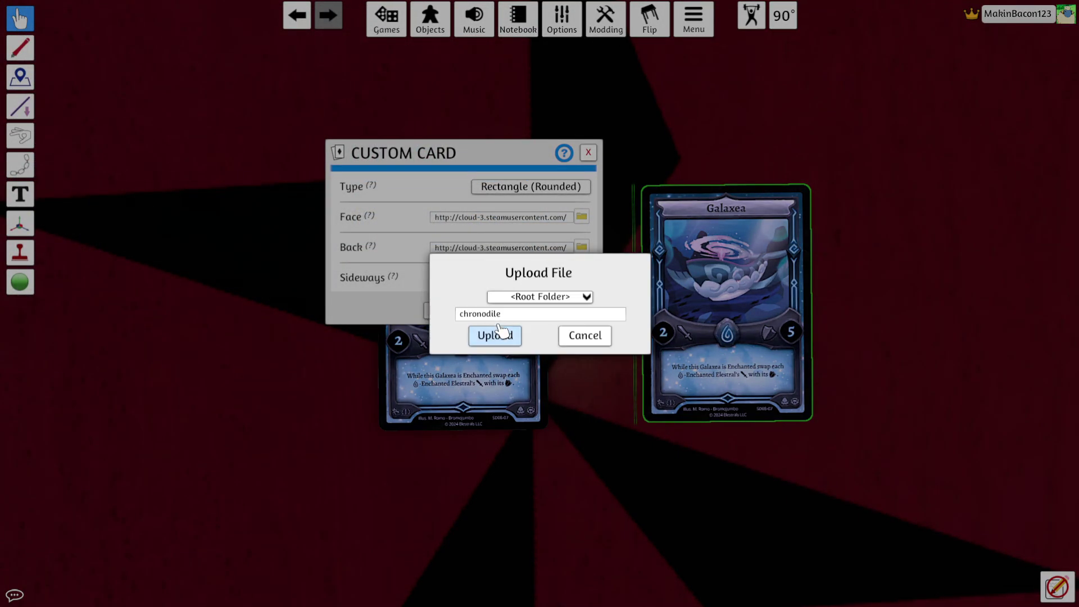
pyautogui.click(494, 335)
pyautogui.click(478, 311)
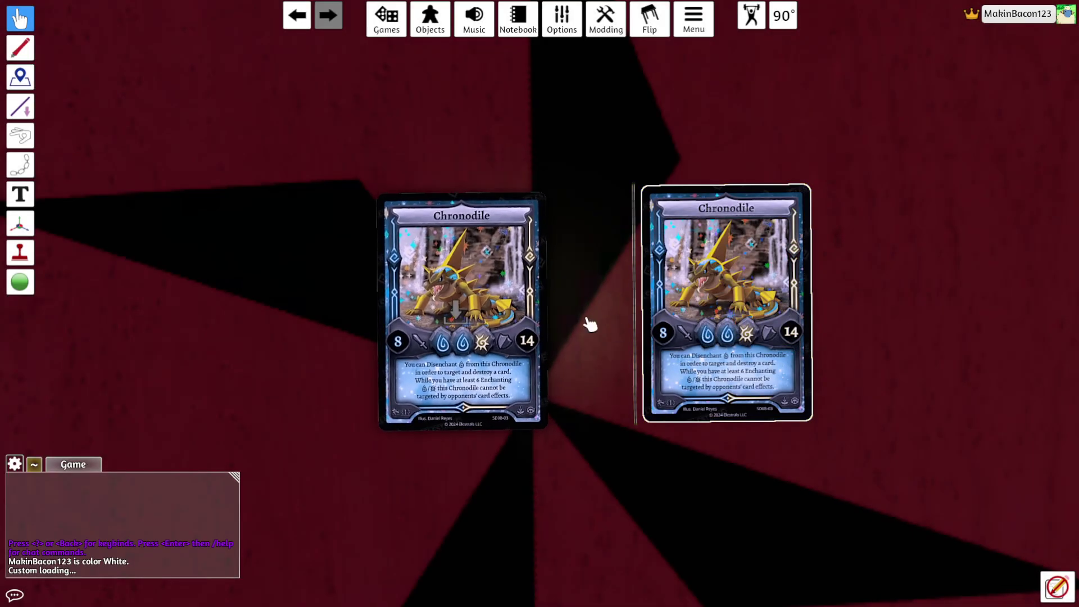
# Step: Replace the face of the Chronodile copy beside the pile with the Gnomodile image through a cloud upload and import it
pyautogui.rightClick(756, 309)
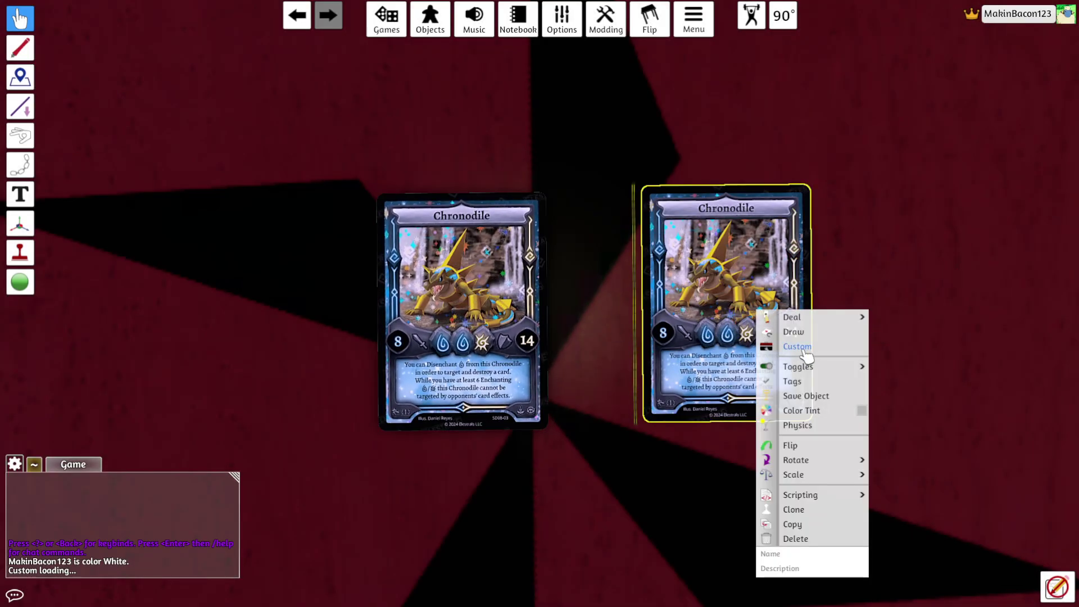
pyautogui.click(797, 346)
pyautogui.click(581, 217)
pyautogui.click(499, 213)
pyautogui.click(440, 285)
pyautogui.click(436, 322)
pyautogui.click(481, 333)
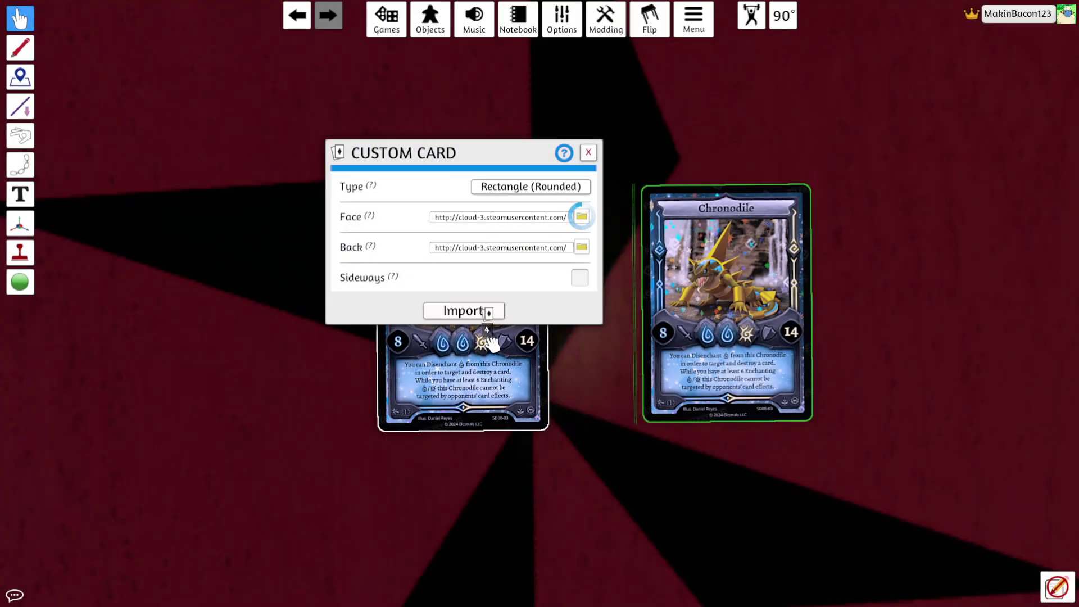
pyautogui.click(486, 313)
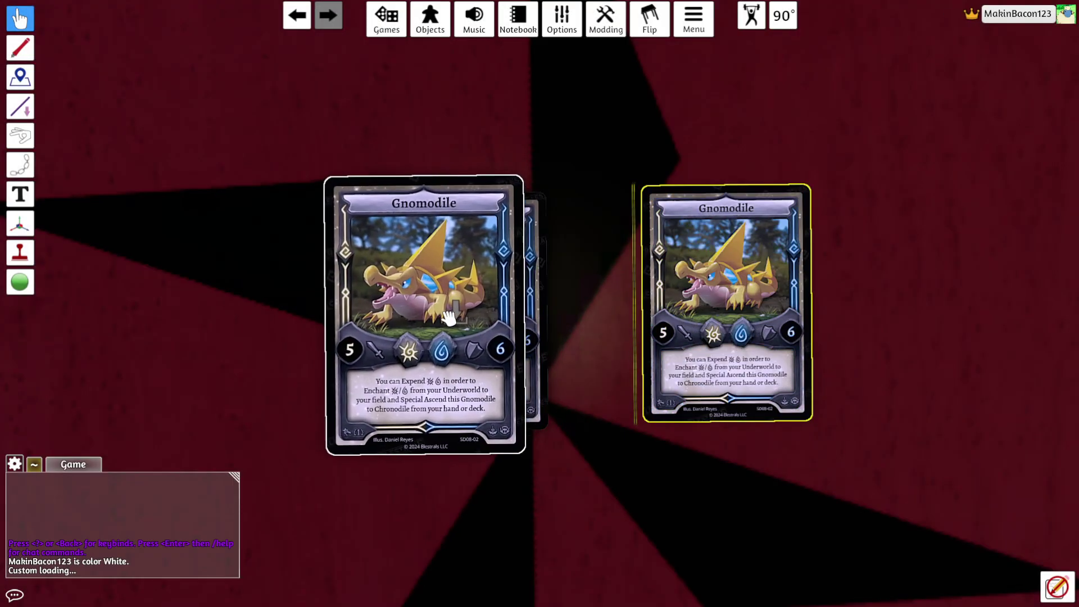